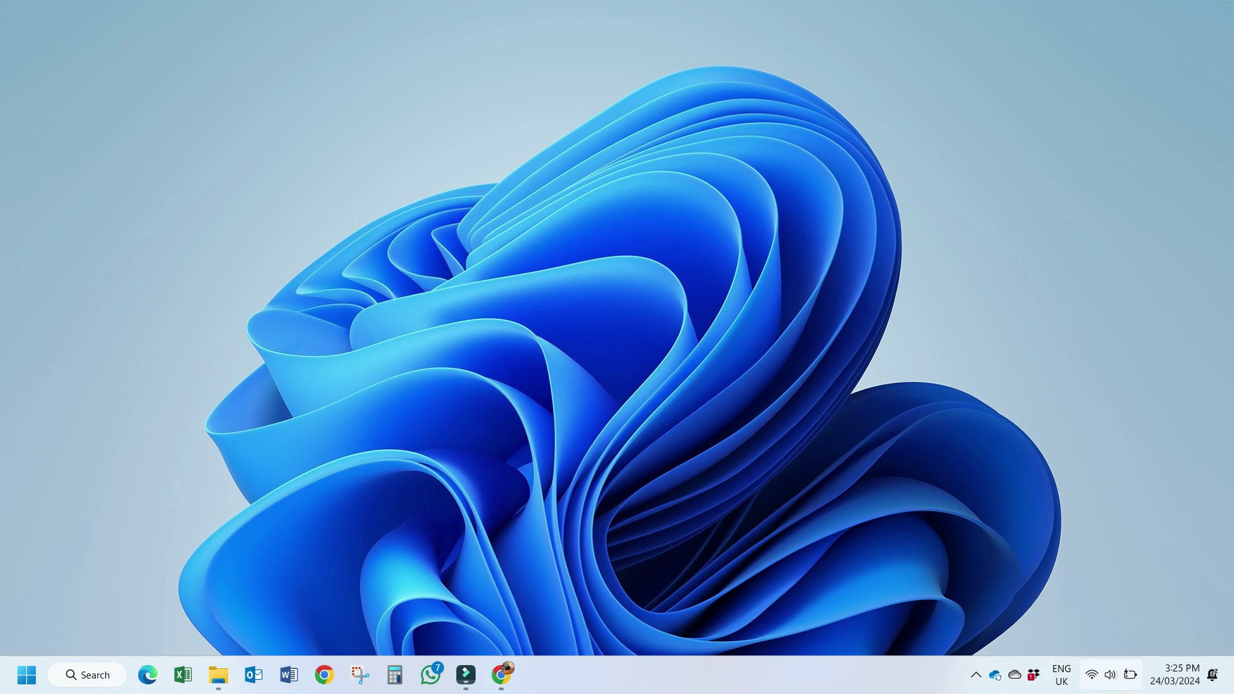
Step: Check the available sound output devices in Quick Settings, then launch Device Manager via a 'devi' search
left_click(1108, 675)
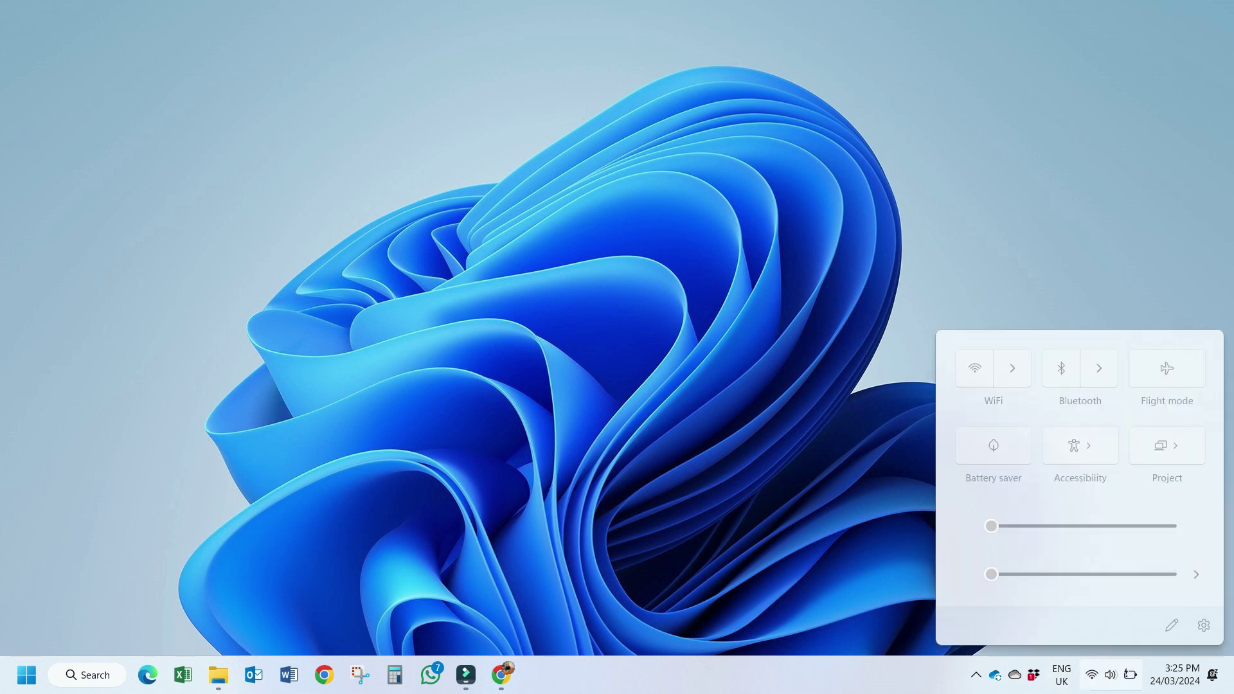
left_click(1196, 574)
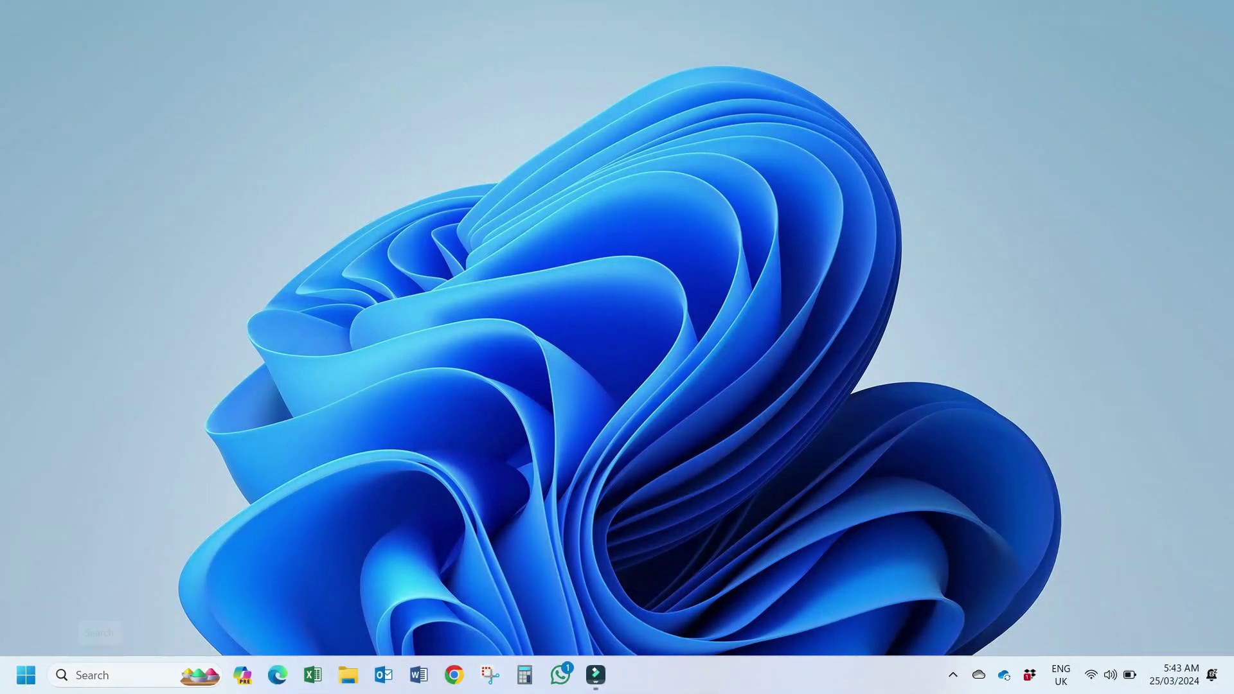
left_click(26, 675)
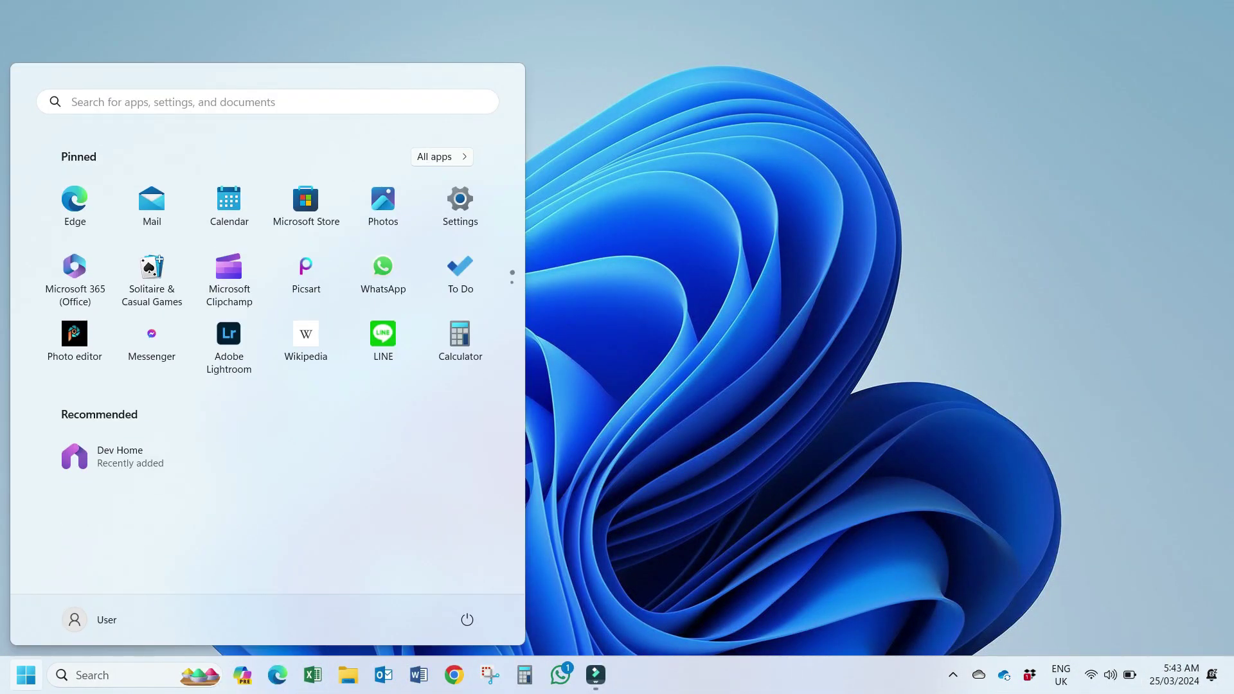
left_click(82, 674)
type("d")
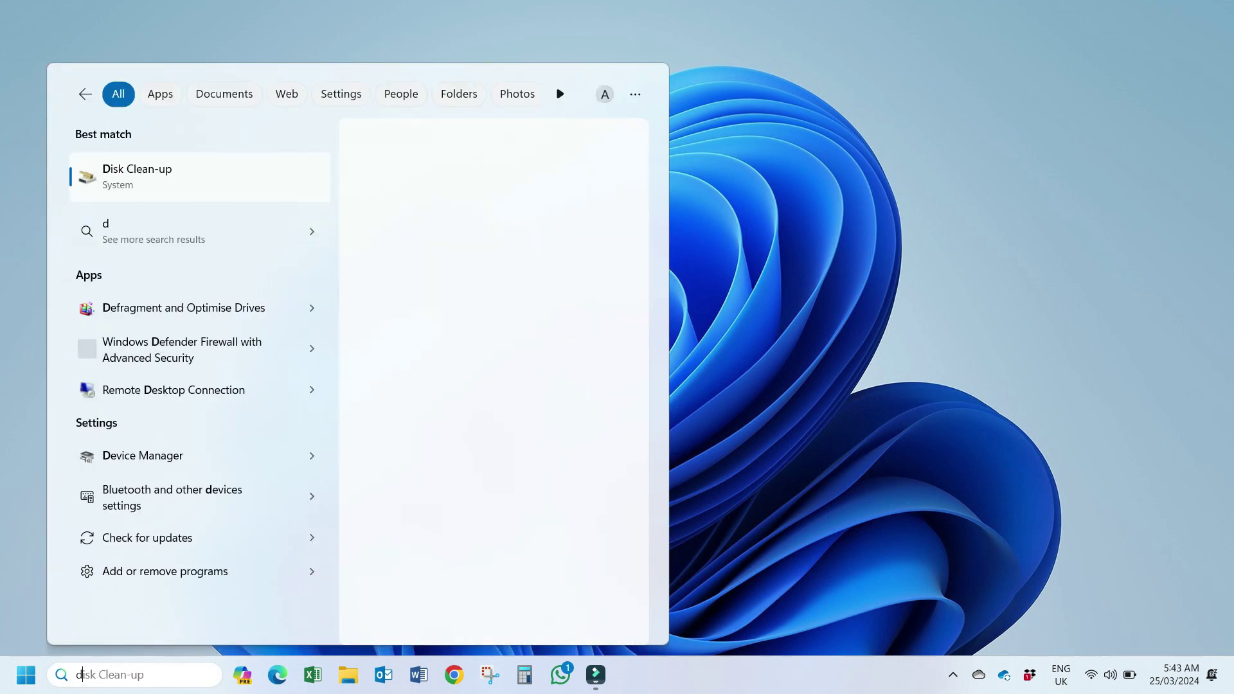
type("evi")
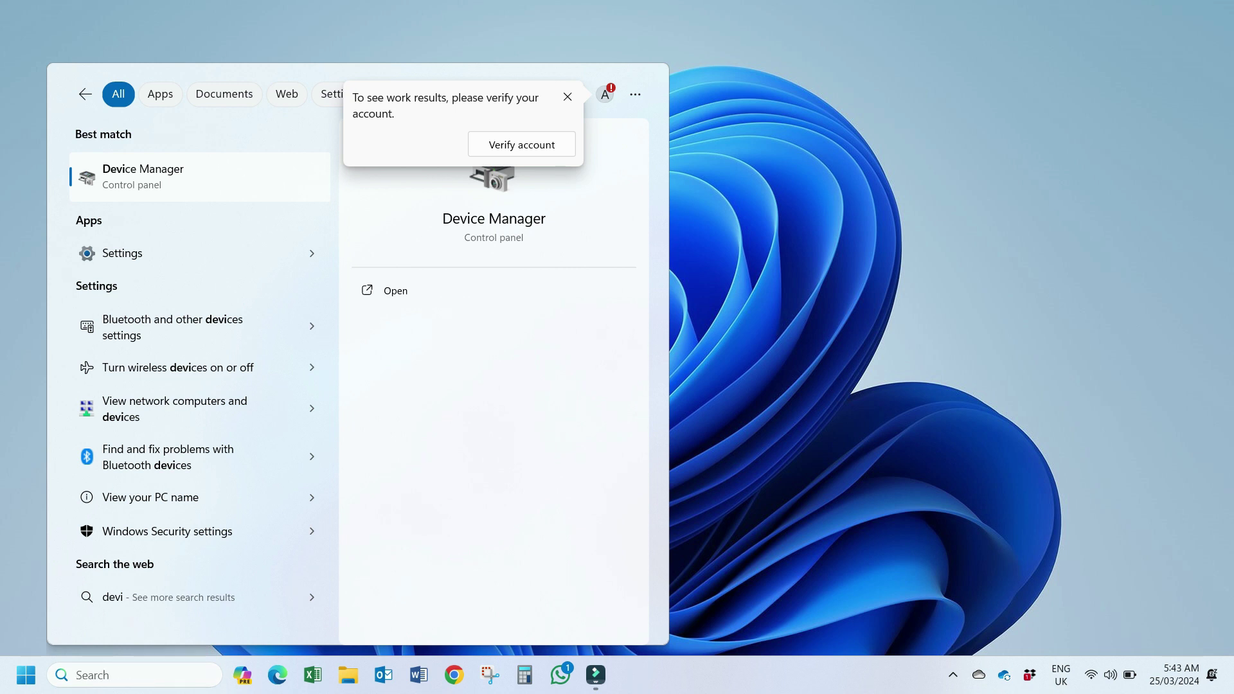
key("Return")
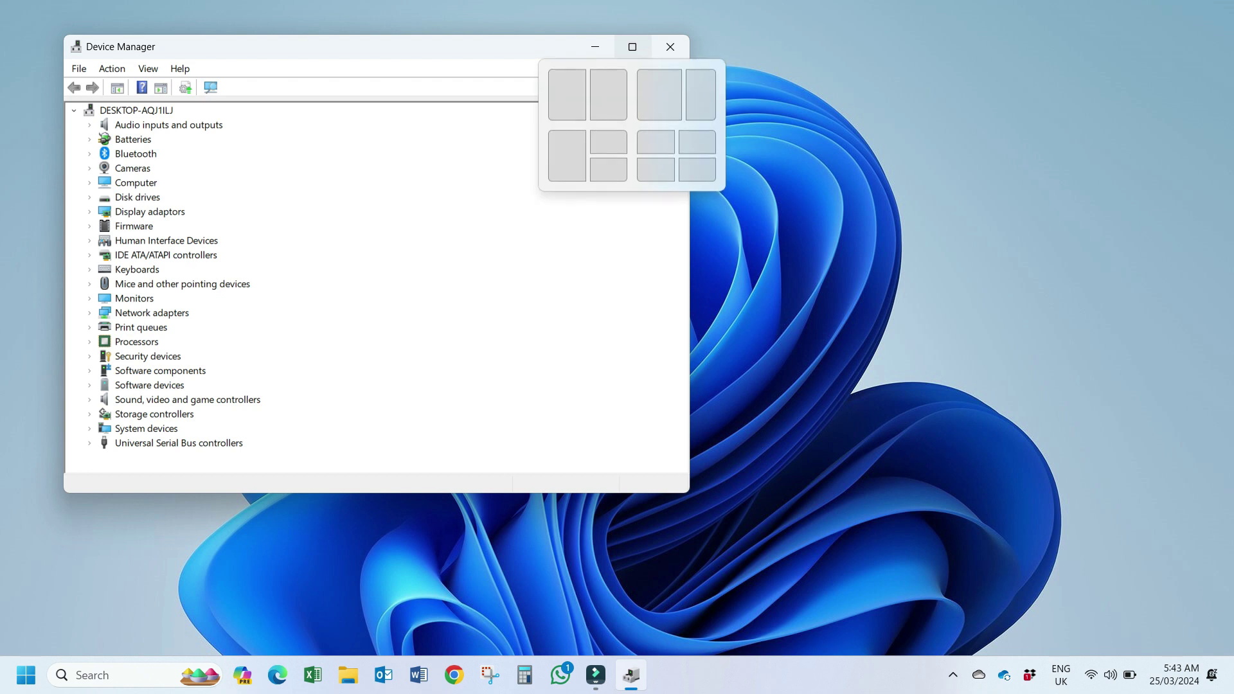
Step: Maximize Device Manager and expand Sound, video and game controllers to reveal Realtek(R) Audio
left_click(632, 46)
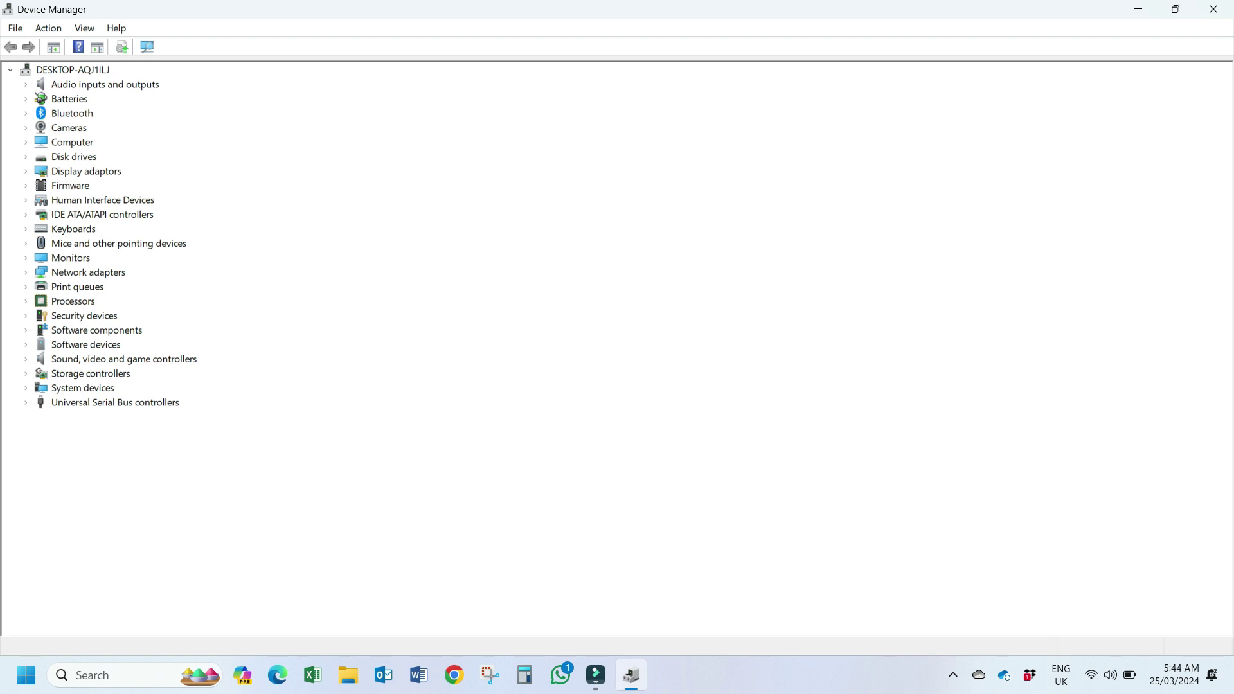
left_click(26, 359)
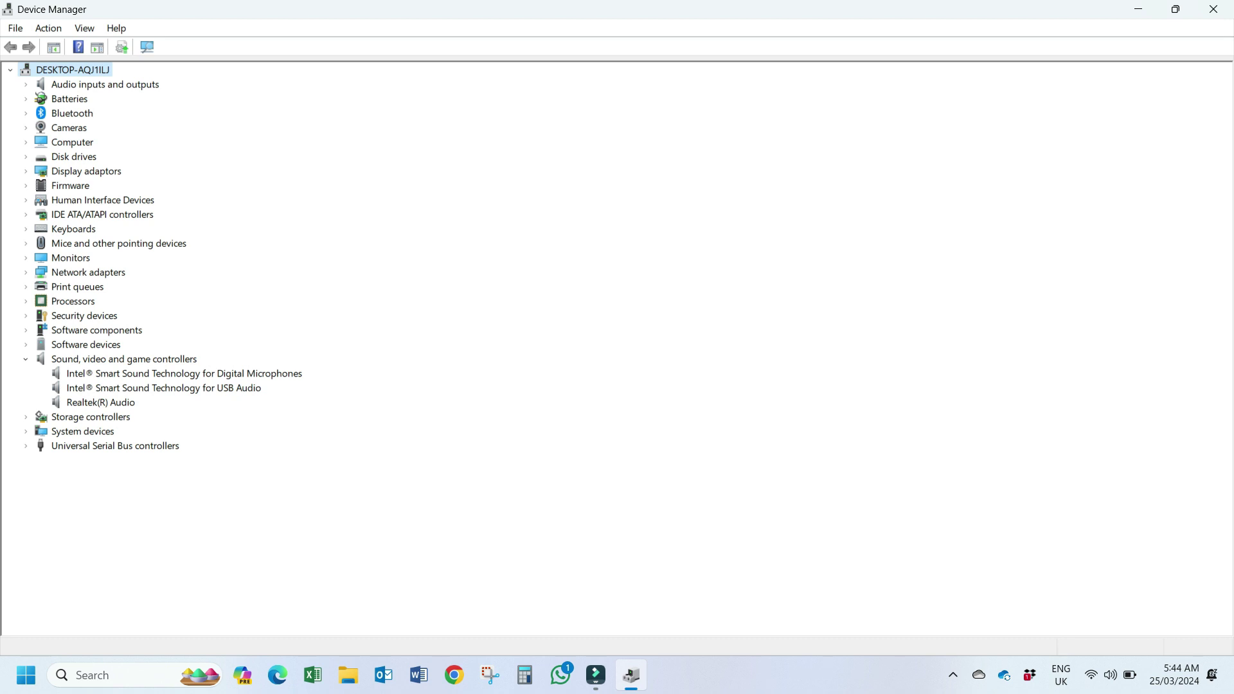
Step: Start Update driver for Realtek(R) Audio and pick from the list of drivers on this computer
right_click(85, 402)
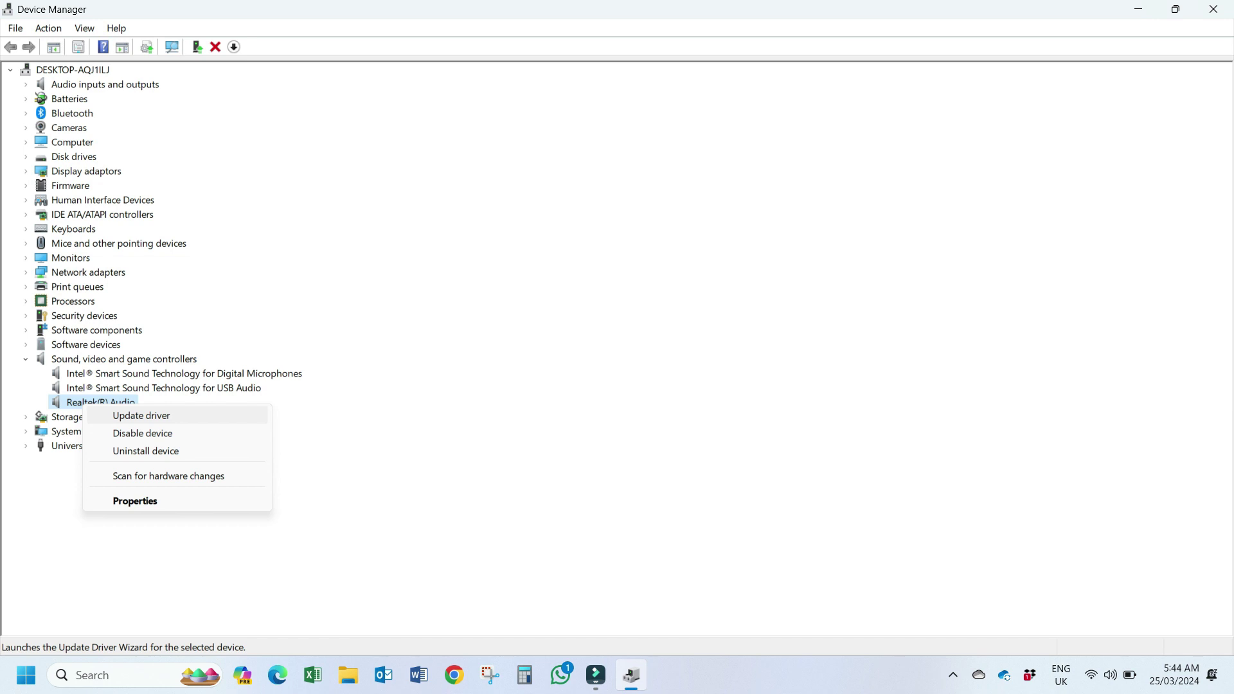
left_click(141, 415)
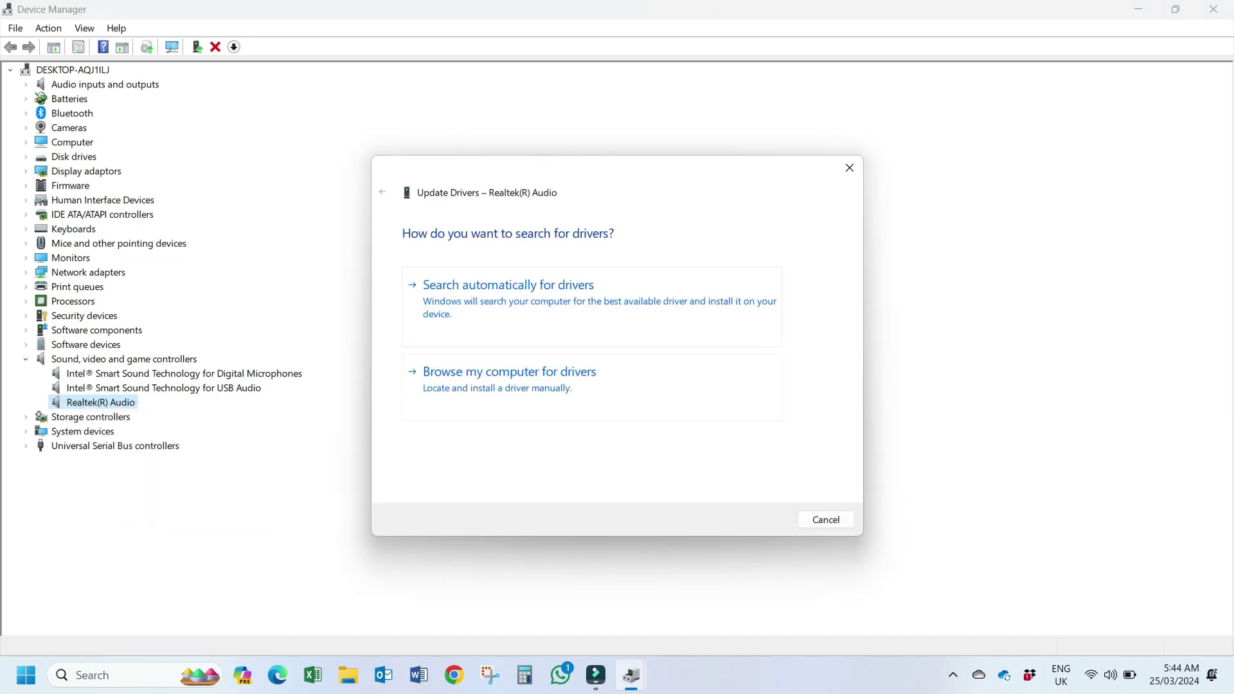
left_click(509, 372)
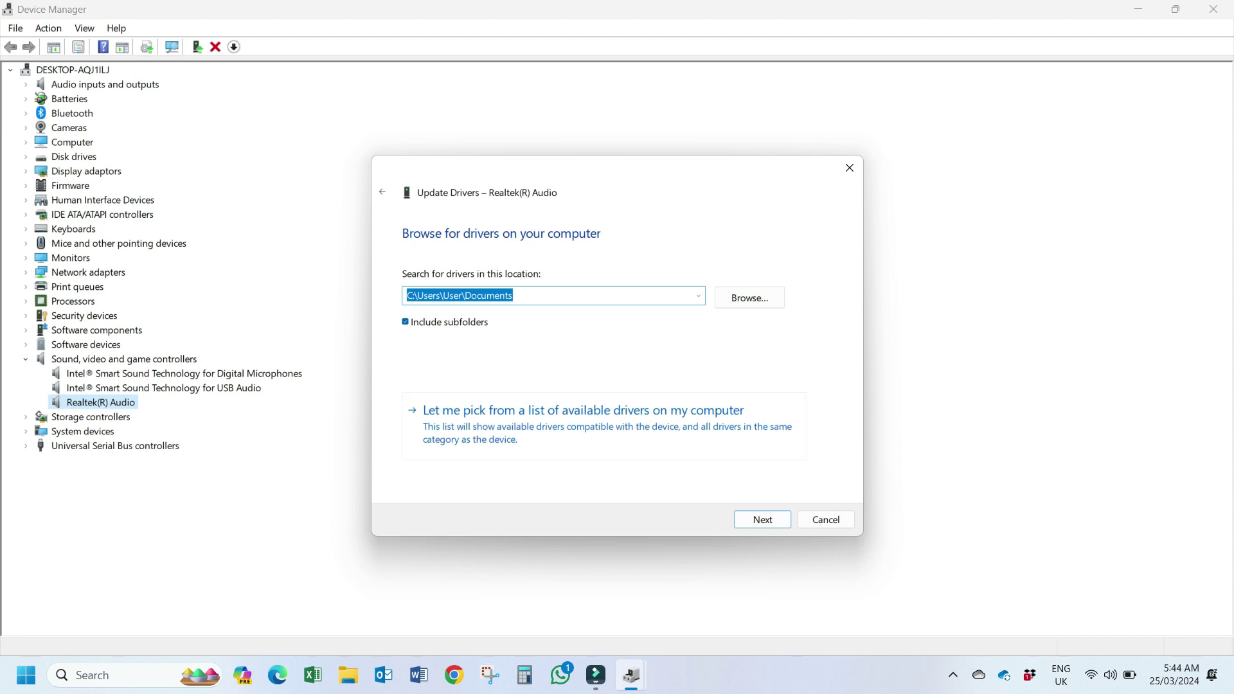
left_click(583, 410)
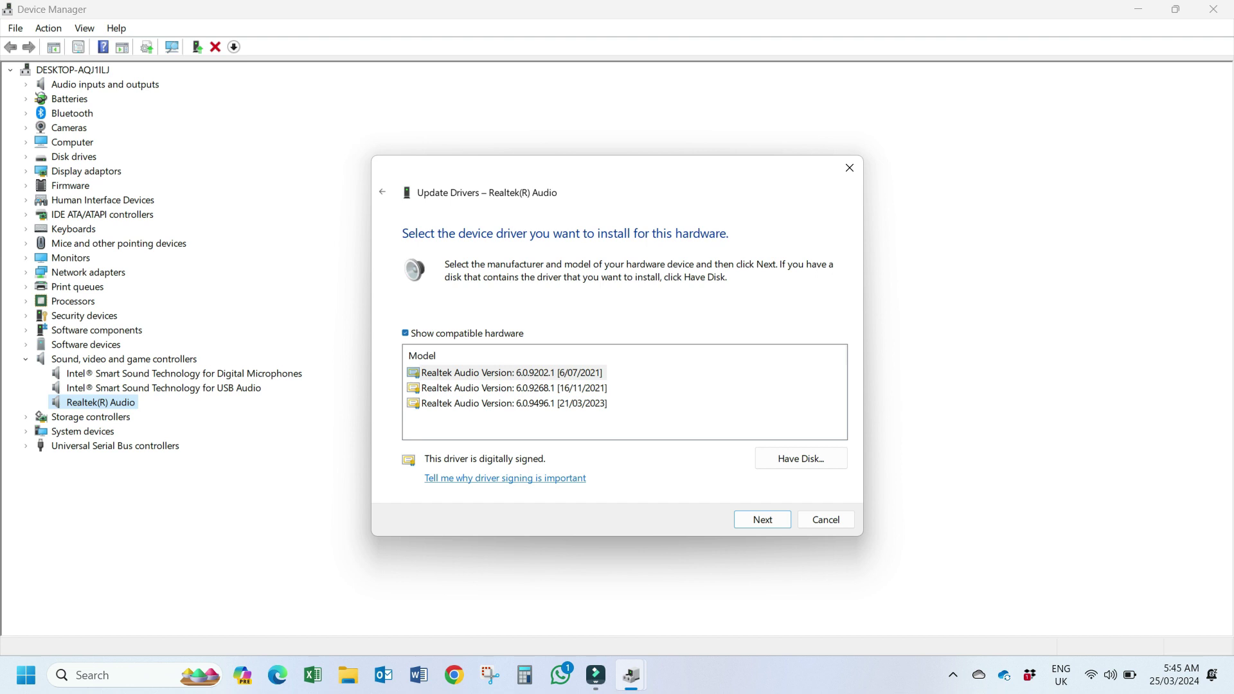
Step: Toggle Show compatible hardware off and on, then select Realtek Audio 6.0.9496.1 [21/03/2023]
key("alt+c")
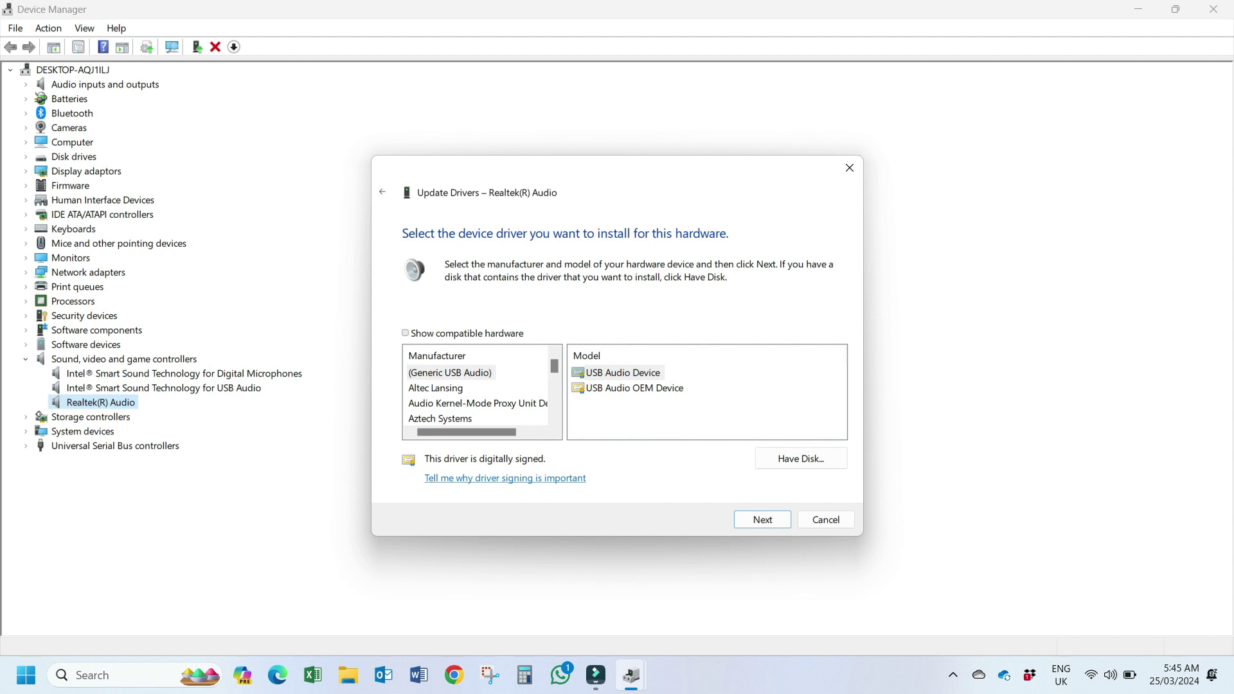
key("alt+c")
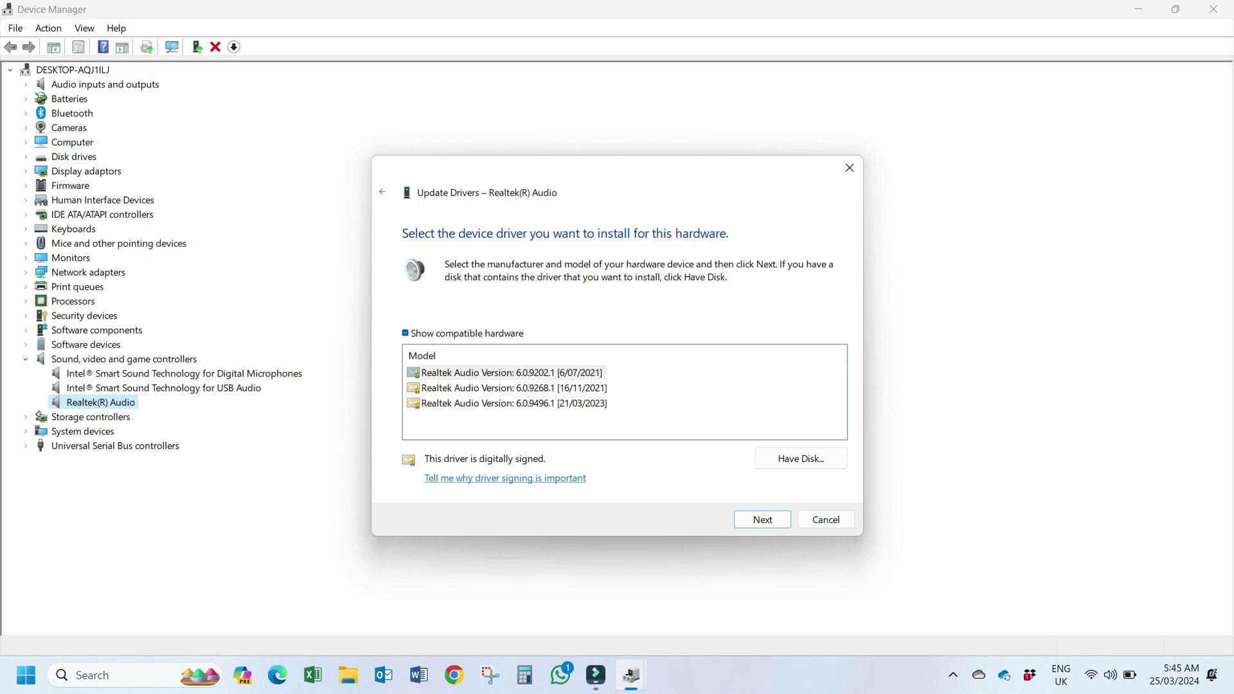
left_click(514, 403)
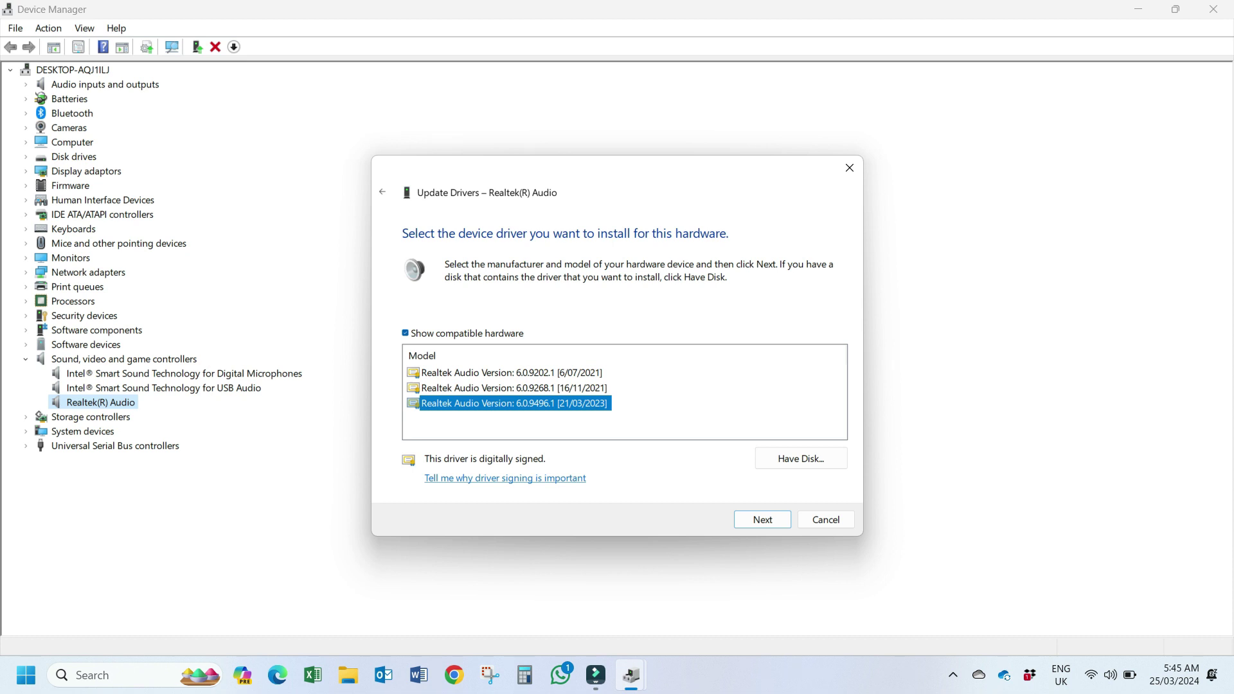
Step: Install Realtek Audio driver 6.0.9496.1, close the success message and dismiss the restart prompt
left_click(514, 387)
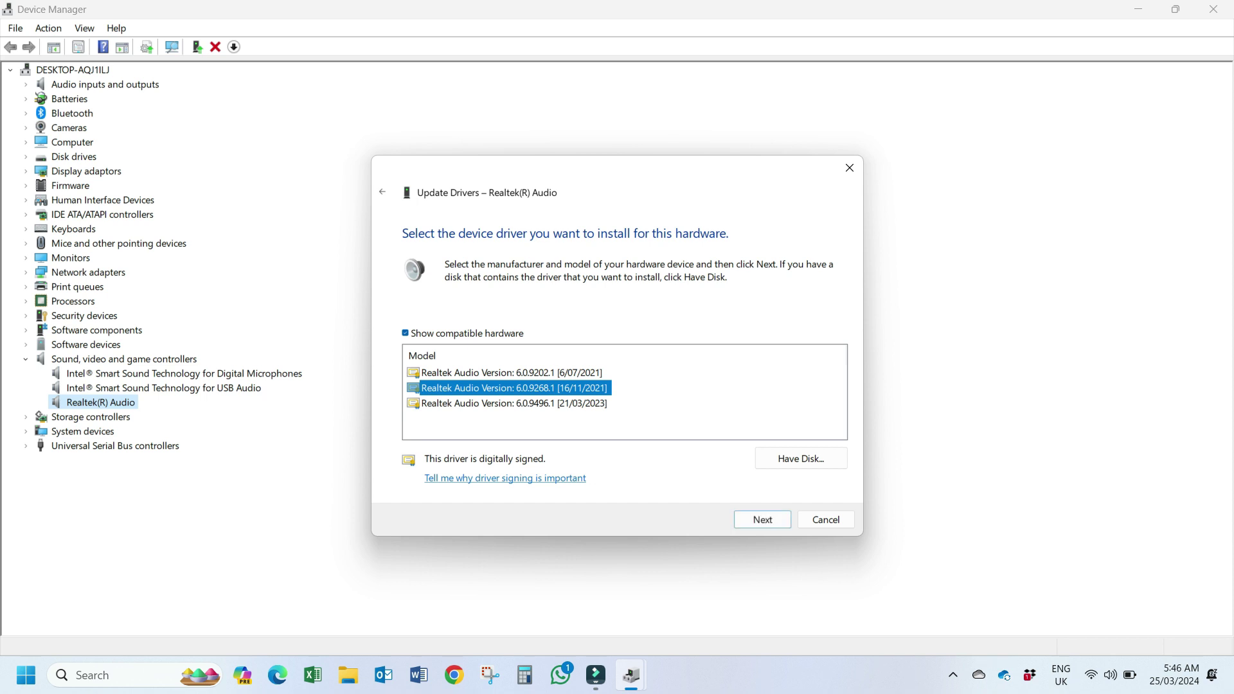
left_click(514, 403)
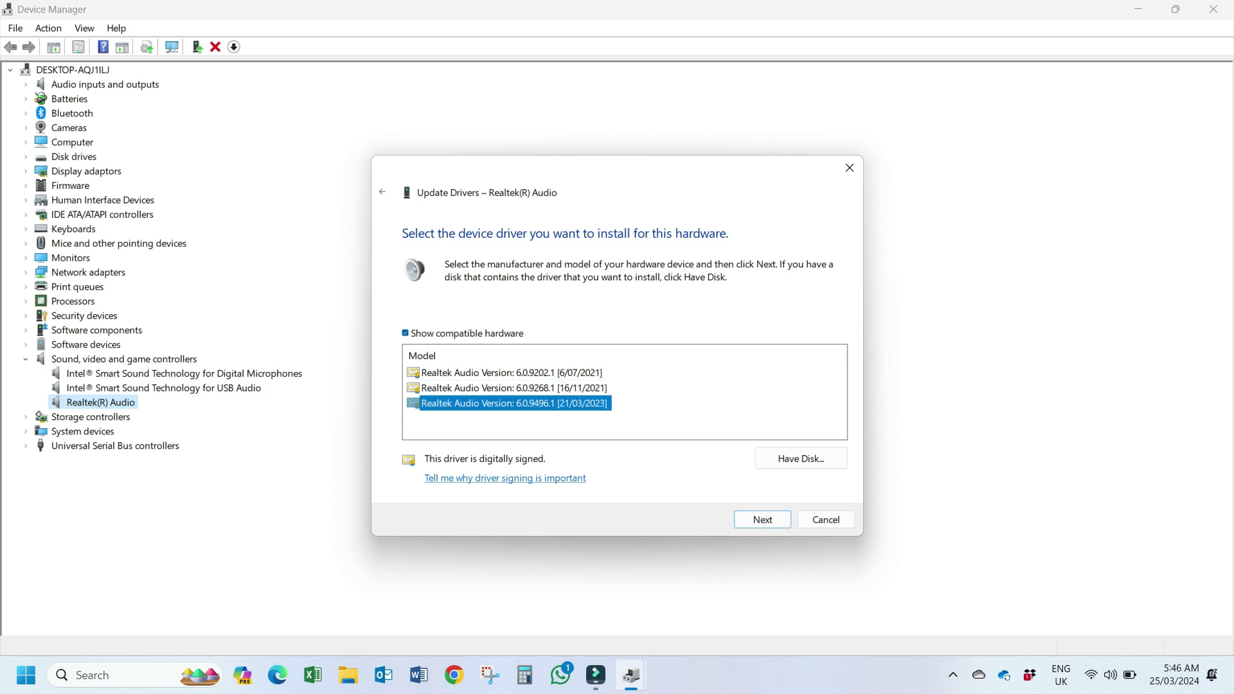
key("Return")
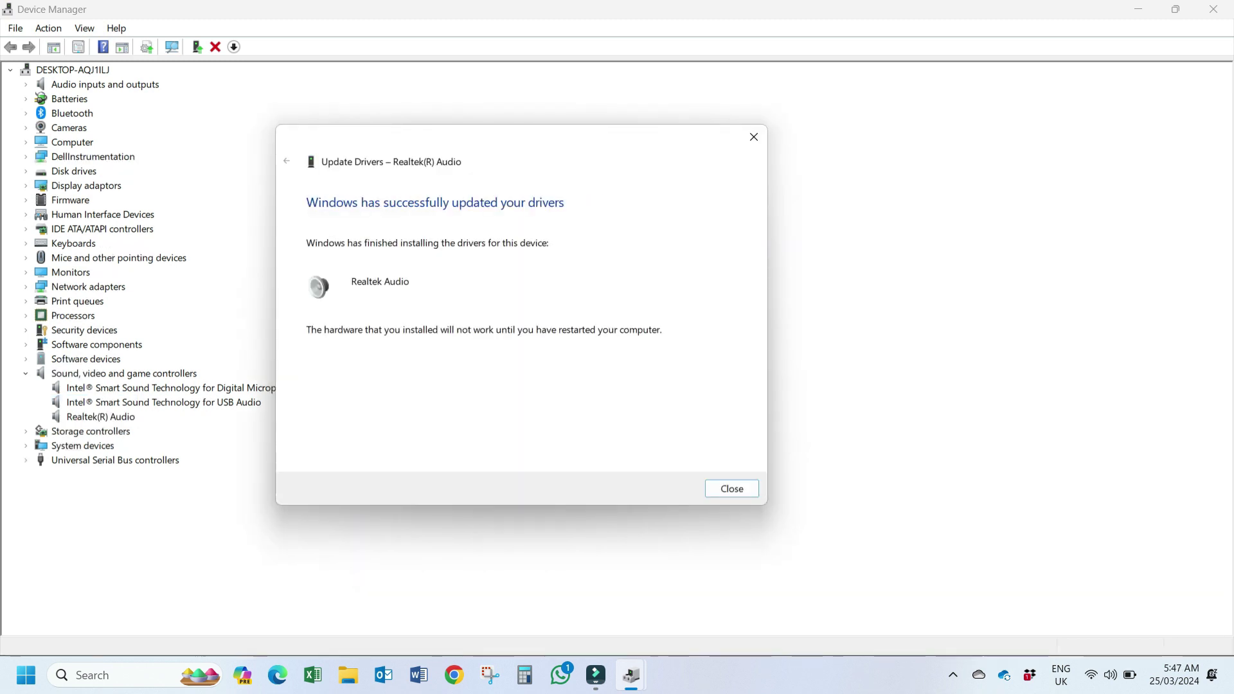
key("Return")
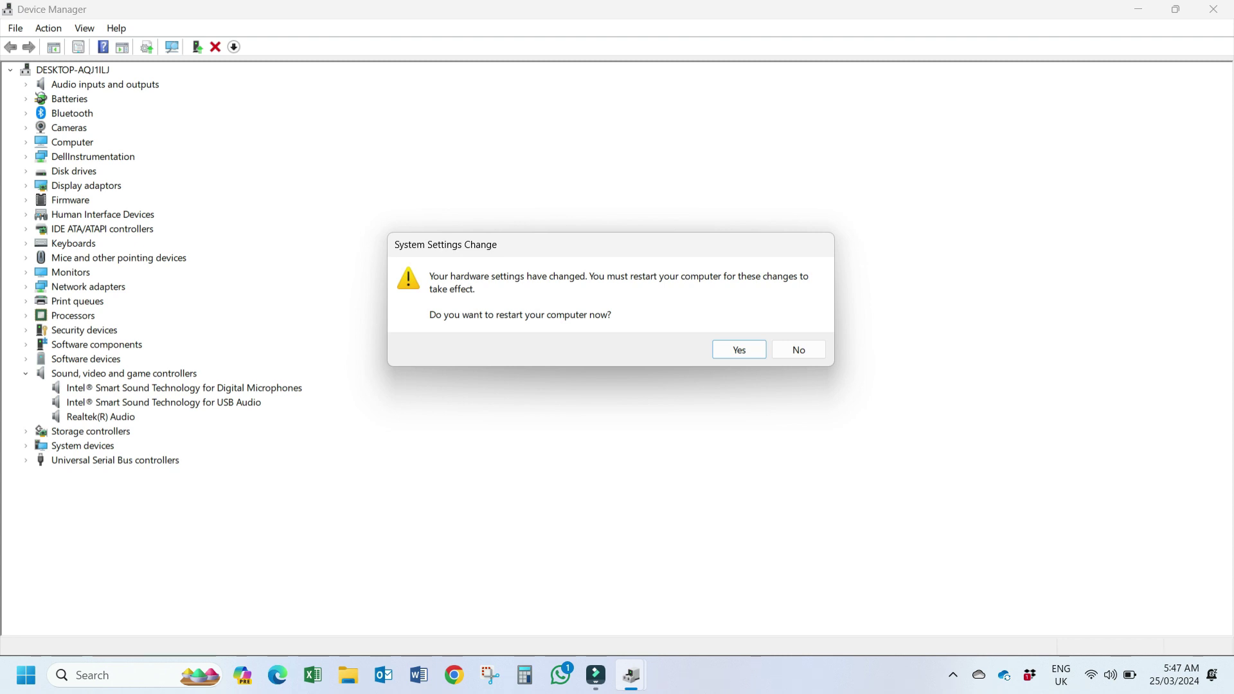
key("Return")
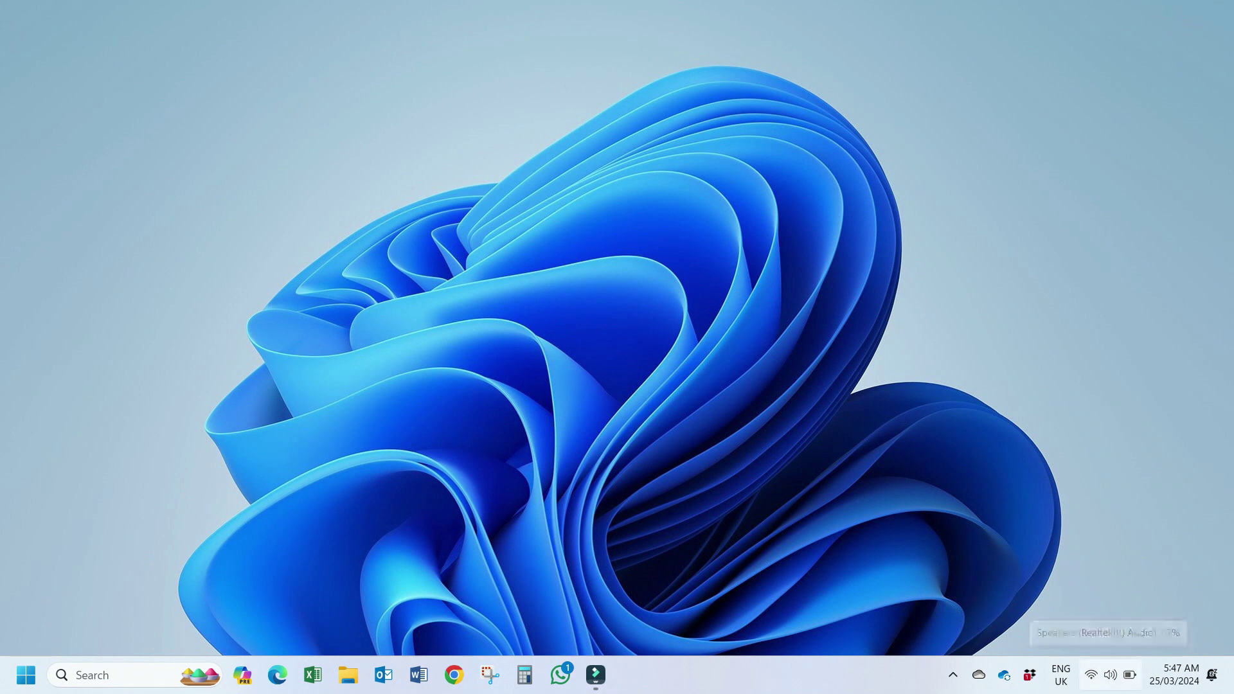
Step: Check the sound output devices in Quick Settings after the driver update
left_click(1110, 675)
left_click(1195, 575)
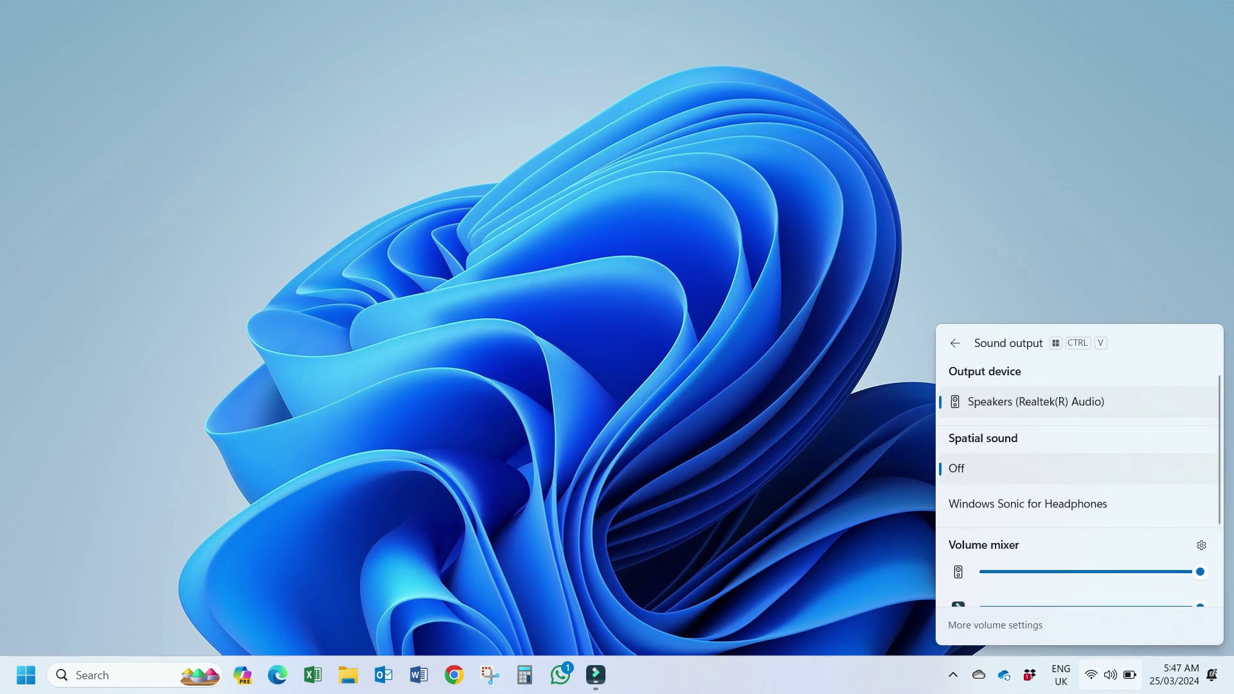
key("Escape")
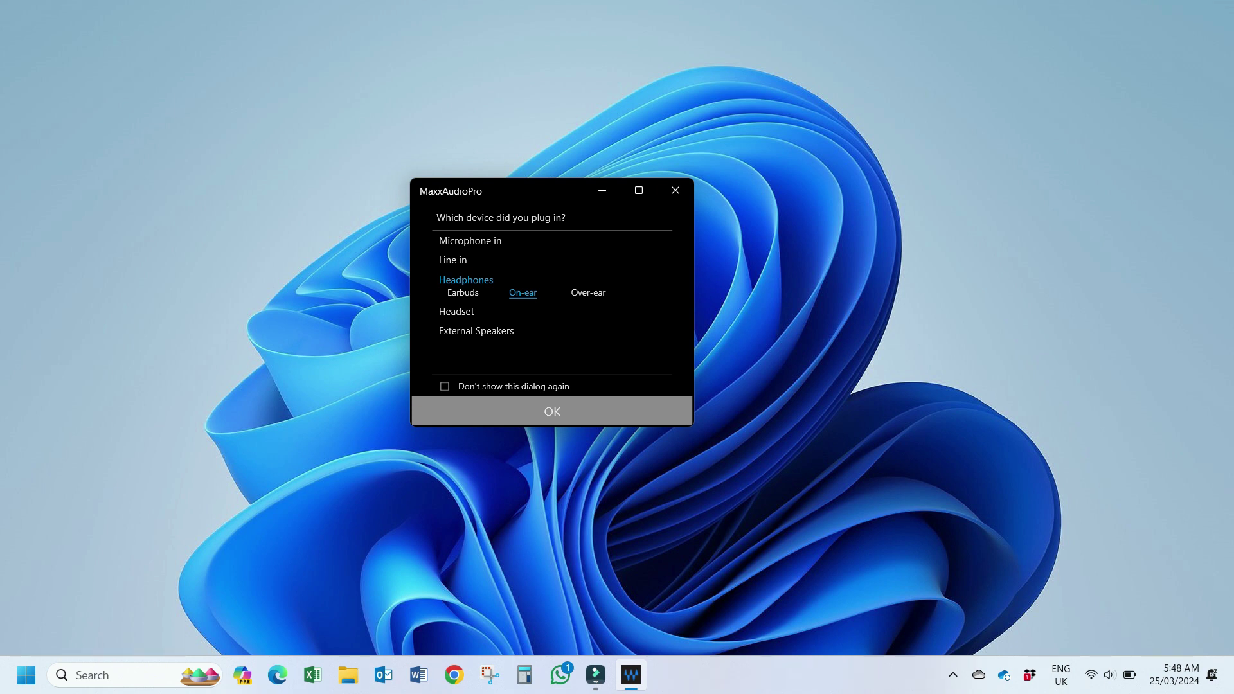
Step: Confirm the plugged-in device as on-ear headphones and verify Headphones (Realtek(R) Audio) is listed
left_click(470, 241)
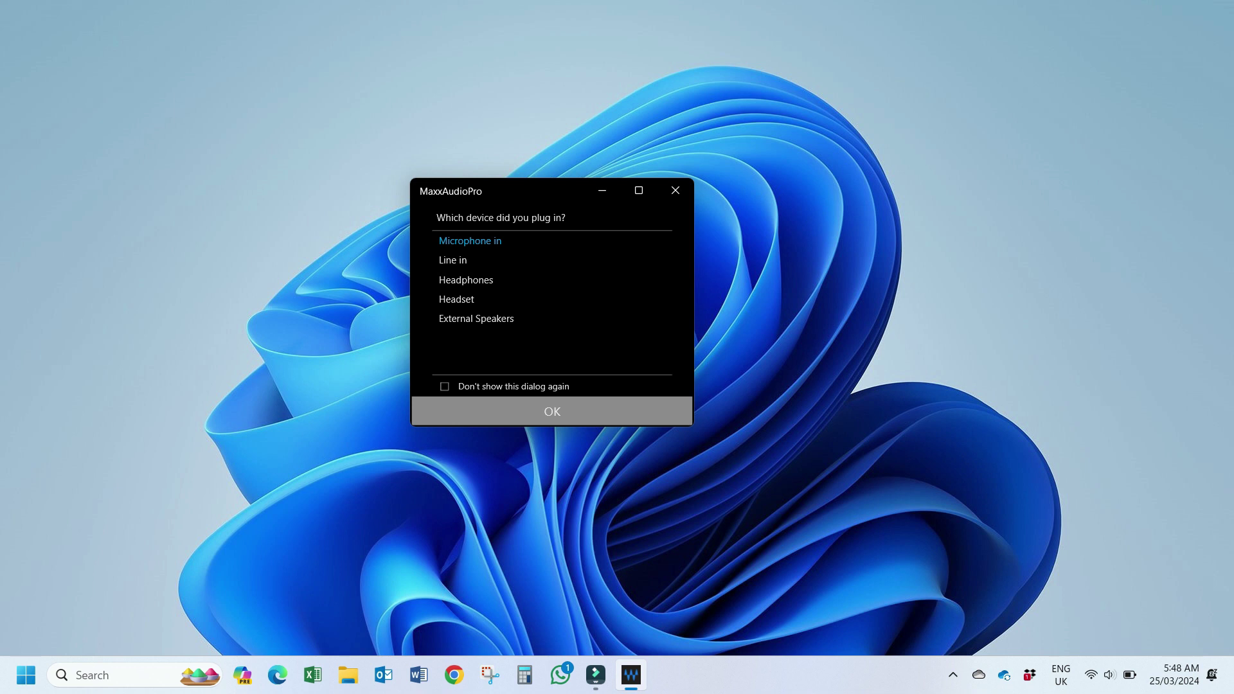
left_click(466, 280)
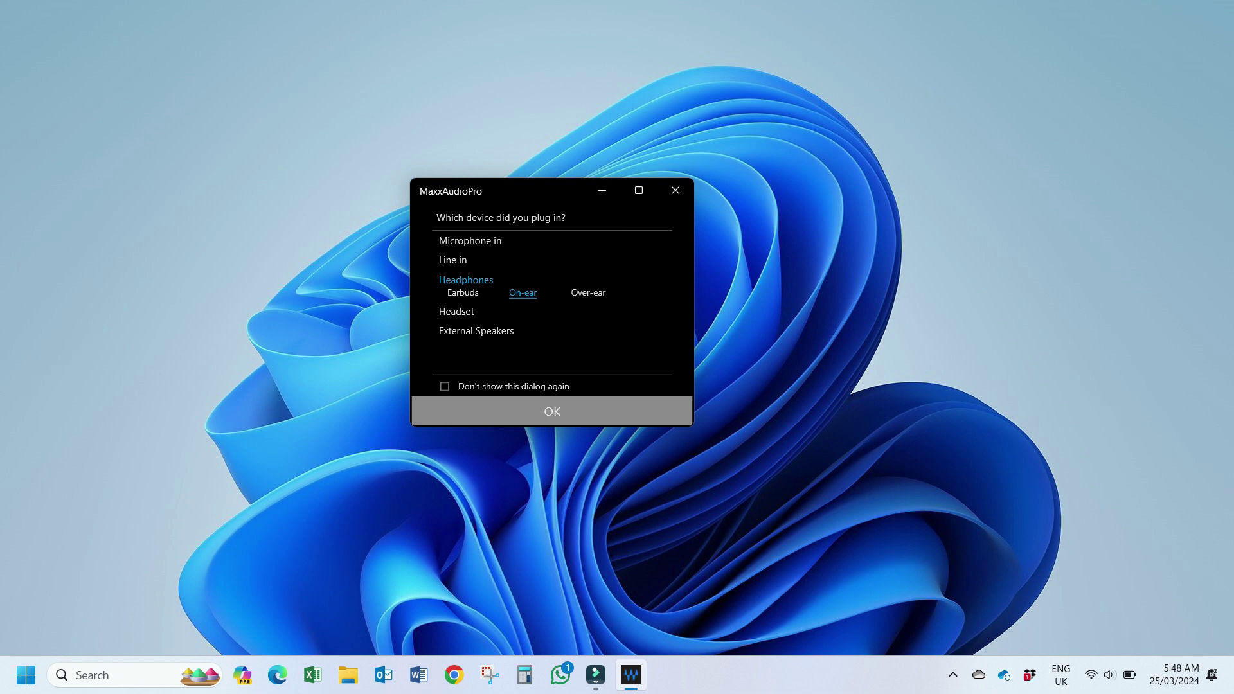
key("super+ctrl+v")
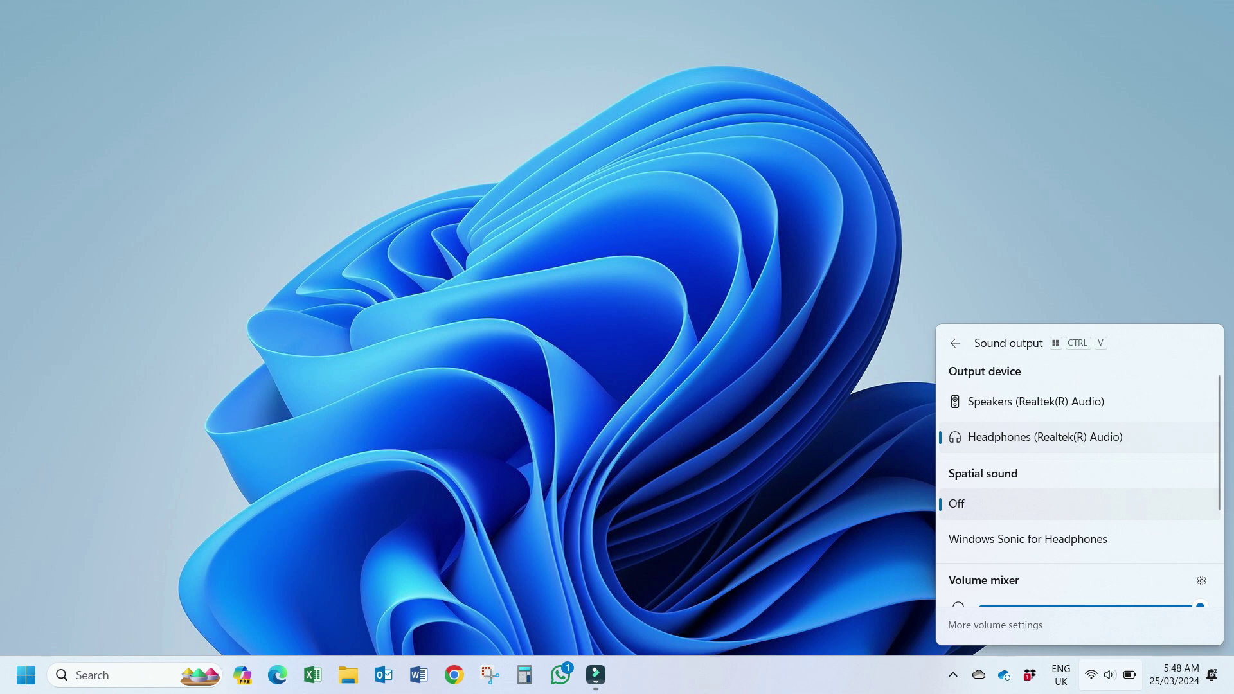
key("Escape")
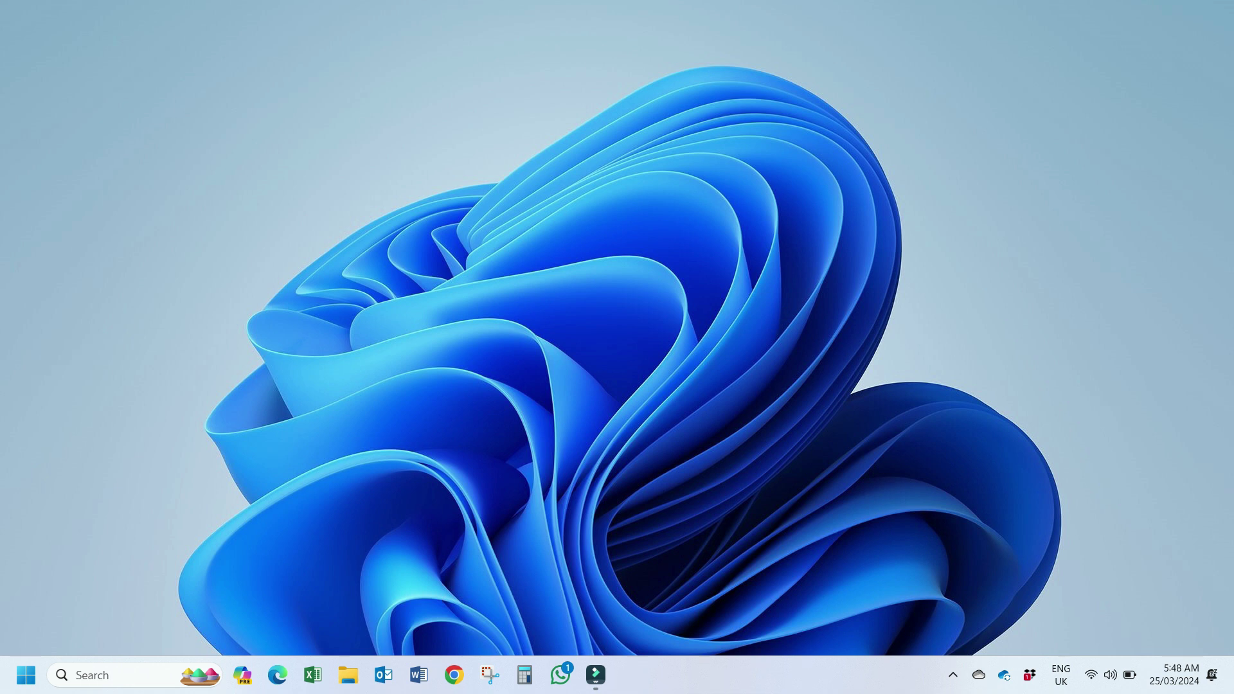
key("super+s")
Step: Reopen Device Manager via a 'devi' search and reach the Realtek(R) Audio driver list
type("devi")
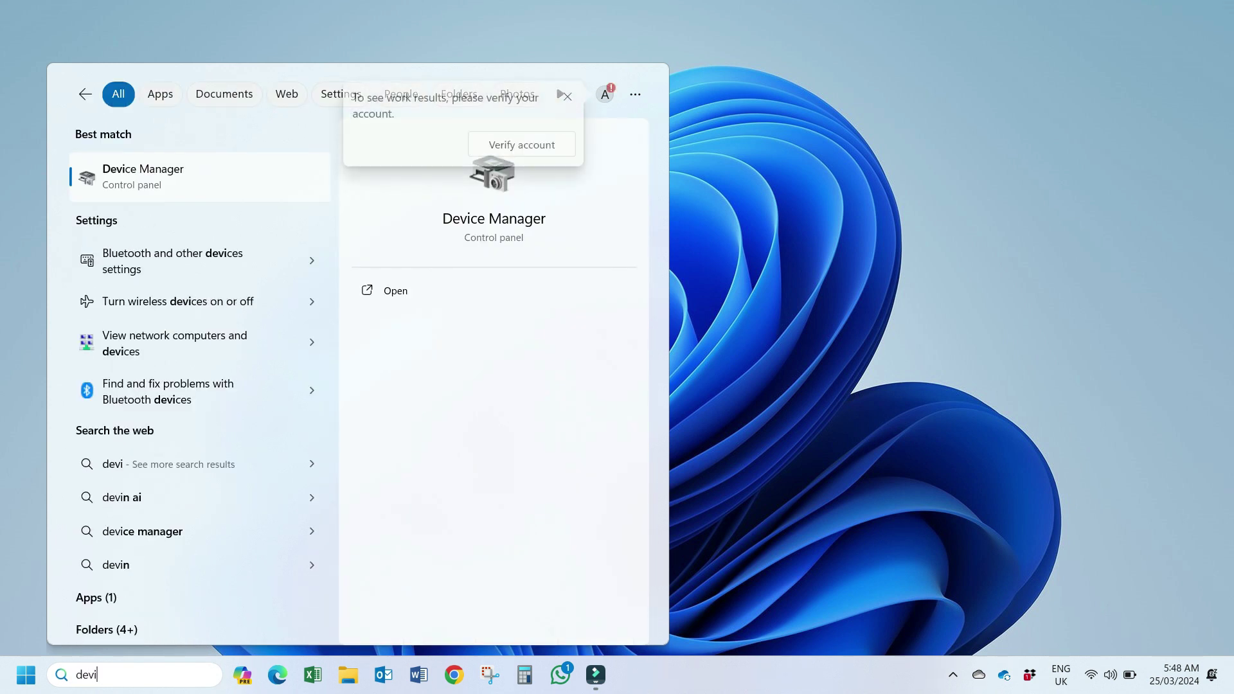
key("Return")
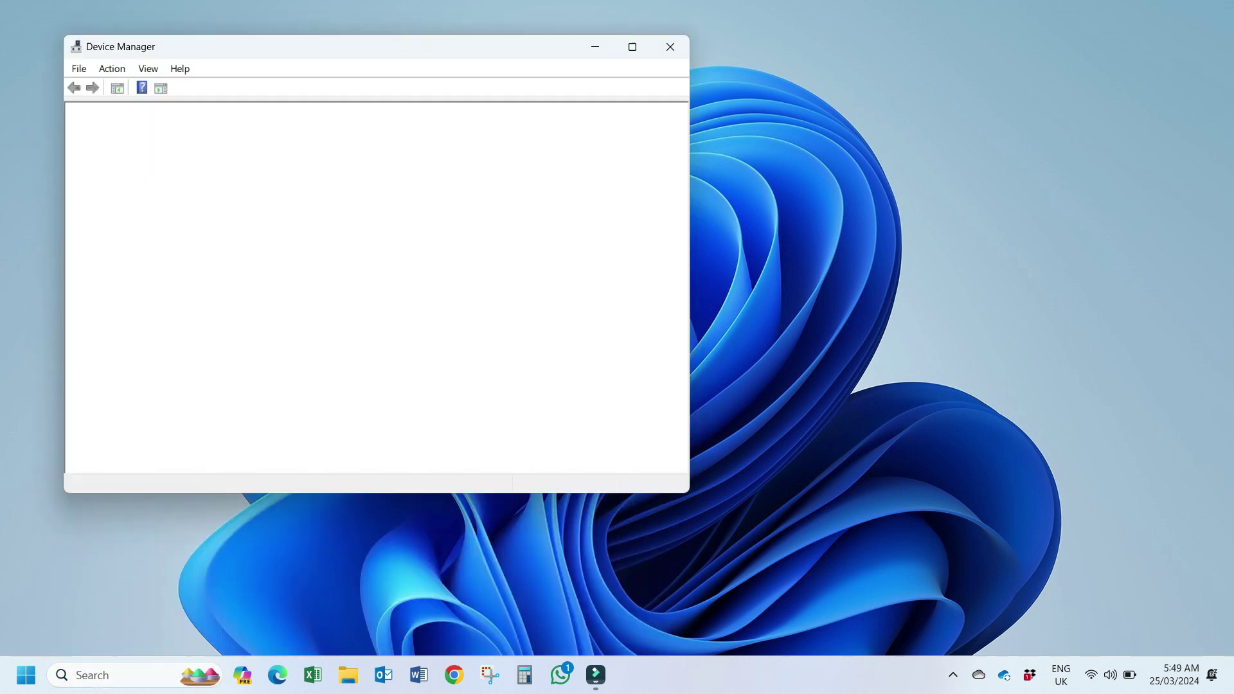
left_click(90, 399)
right_click(160, 444)
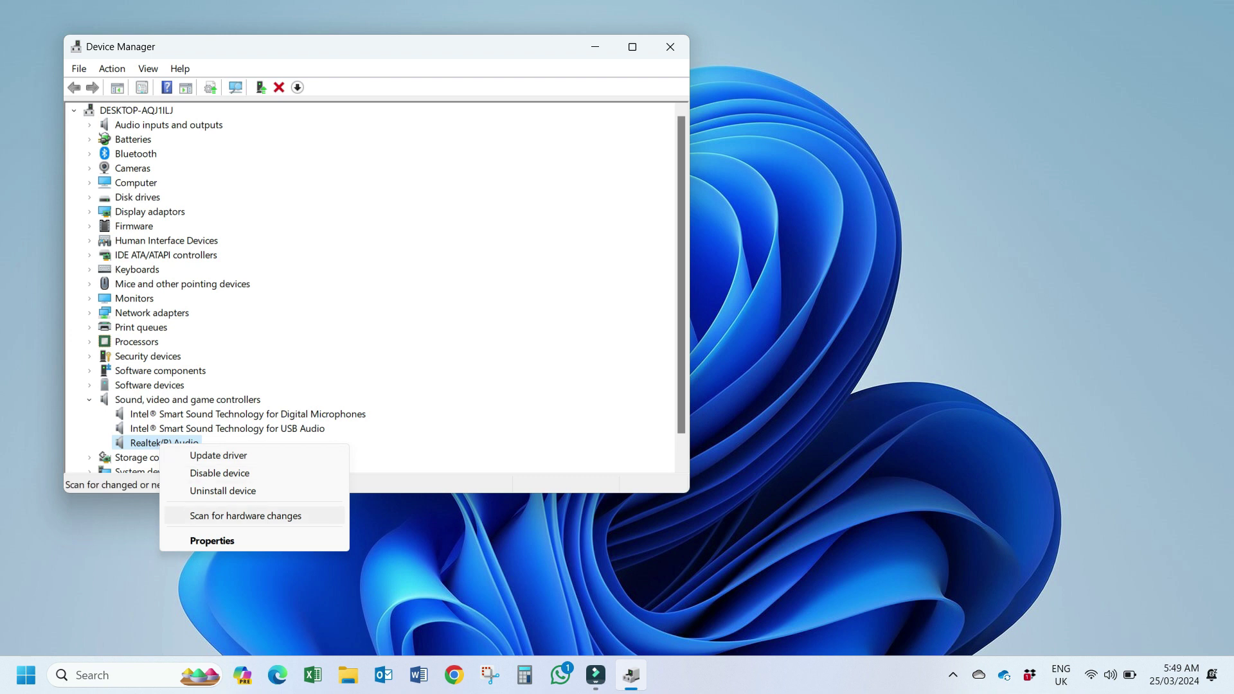
key("Return")
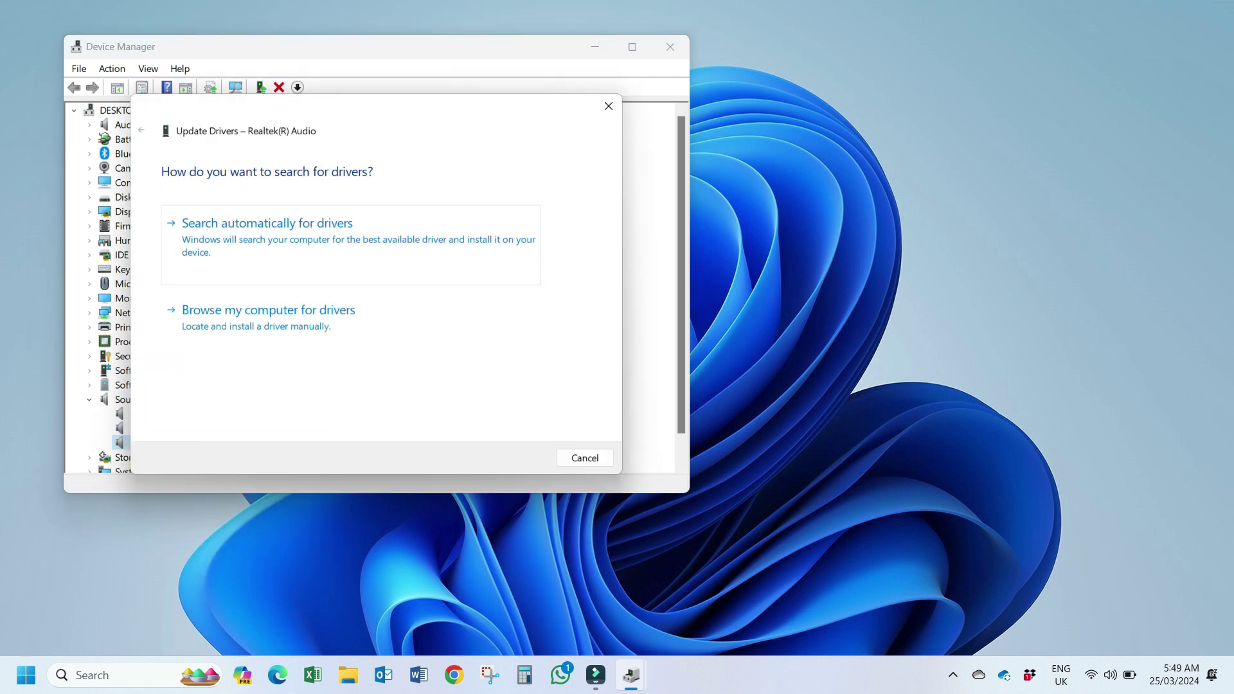
key("Down")
key("Return")
key("Tab")
key("Tab")
key("Tab")
key("Return")
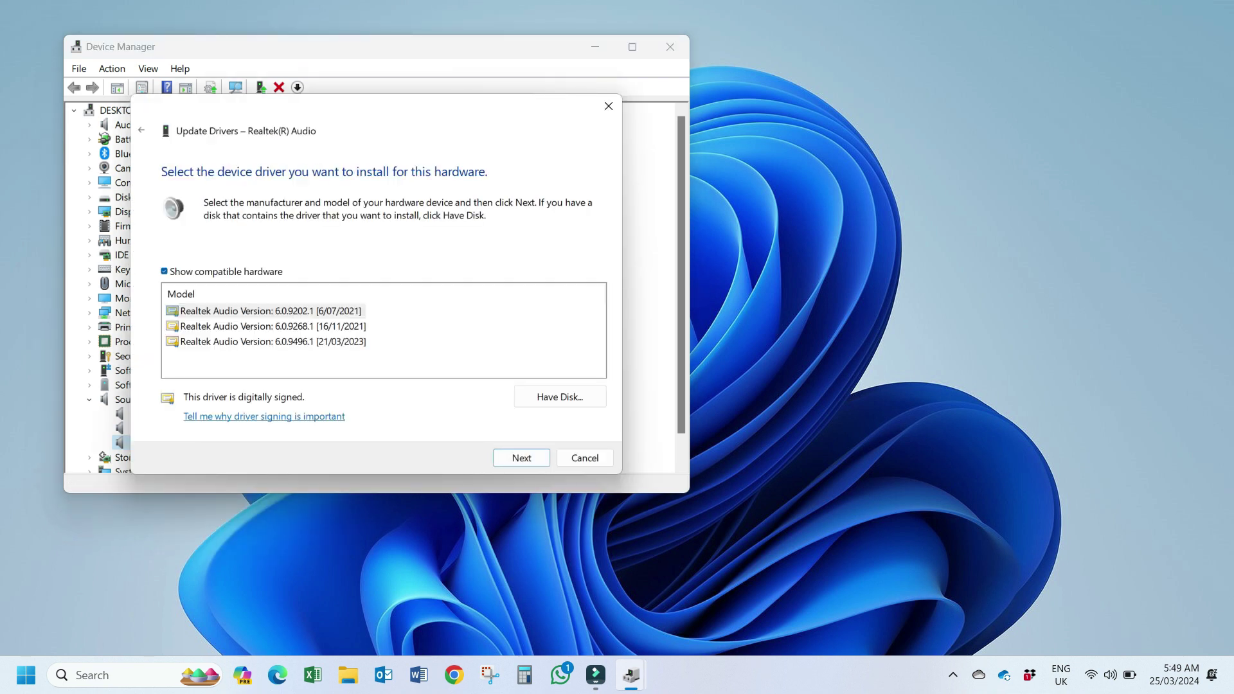
Step: Install Realtek Audio driver version 6.0.9268.1 and close the success dialog
left_click_drag(523, 118, 591, 101)
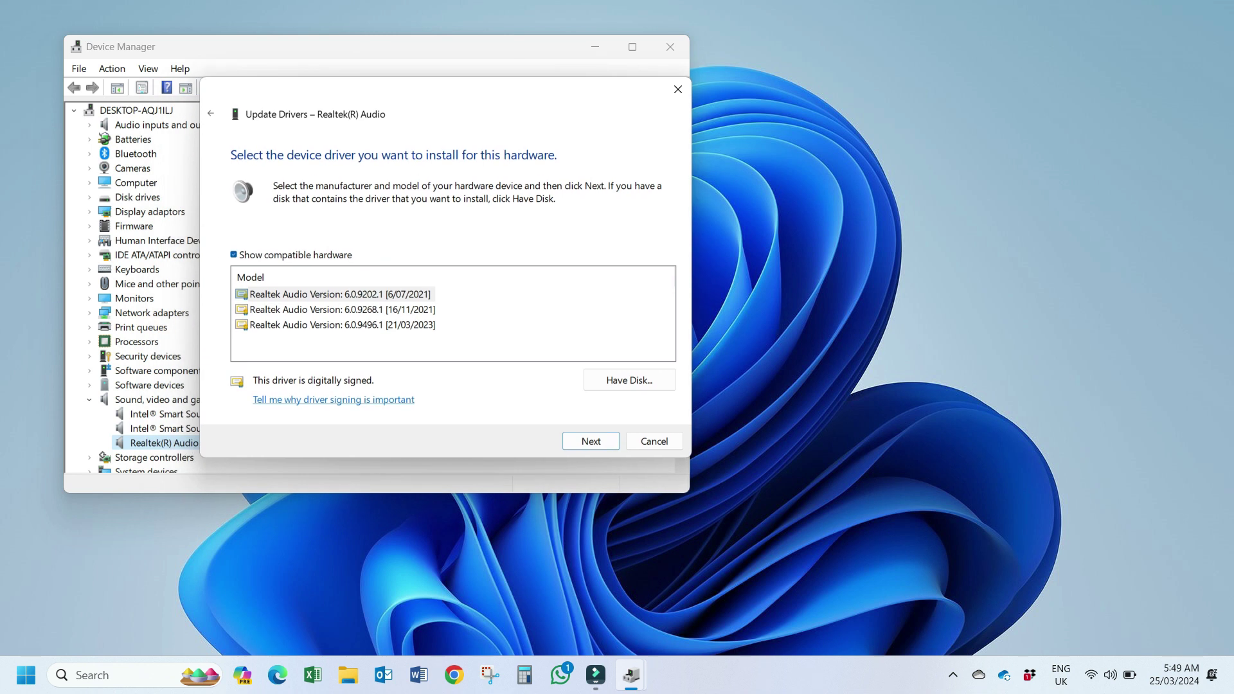
left_click(342, 309)
key("Return")
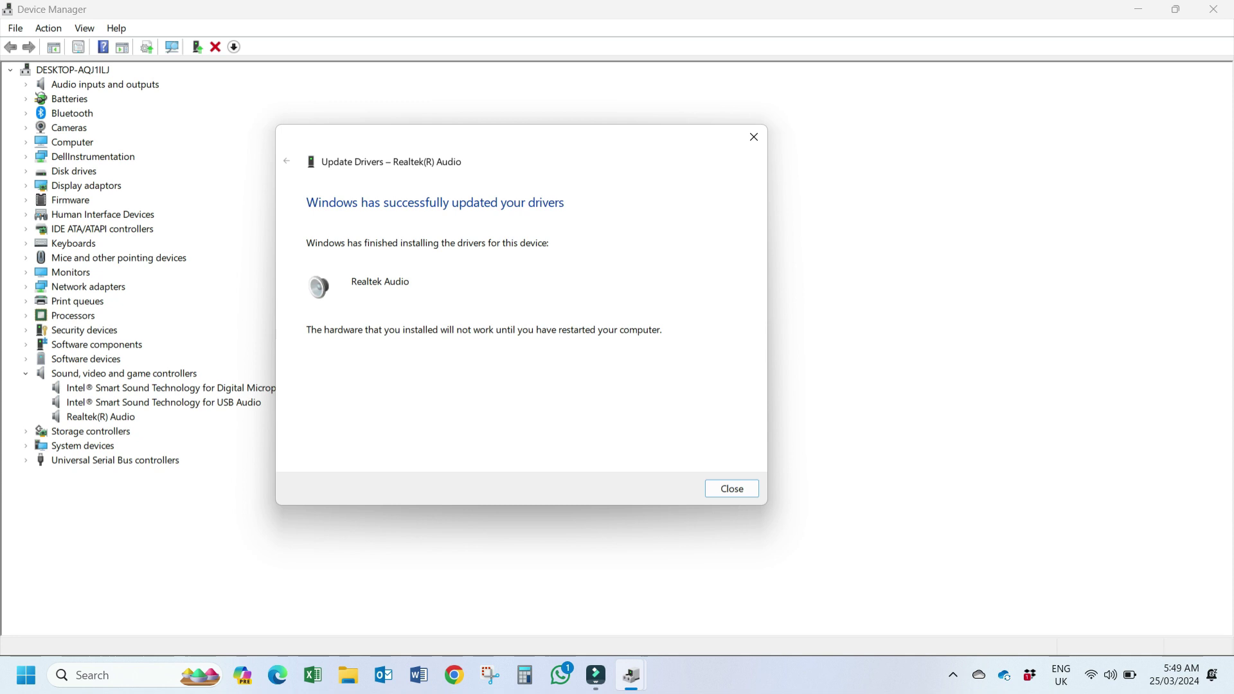
key("Return")
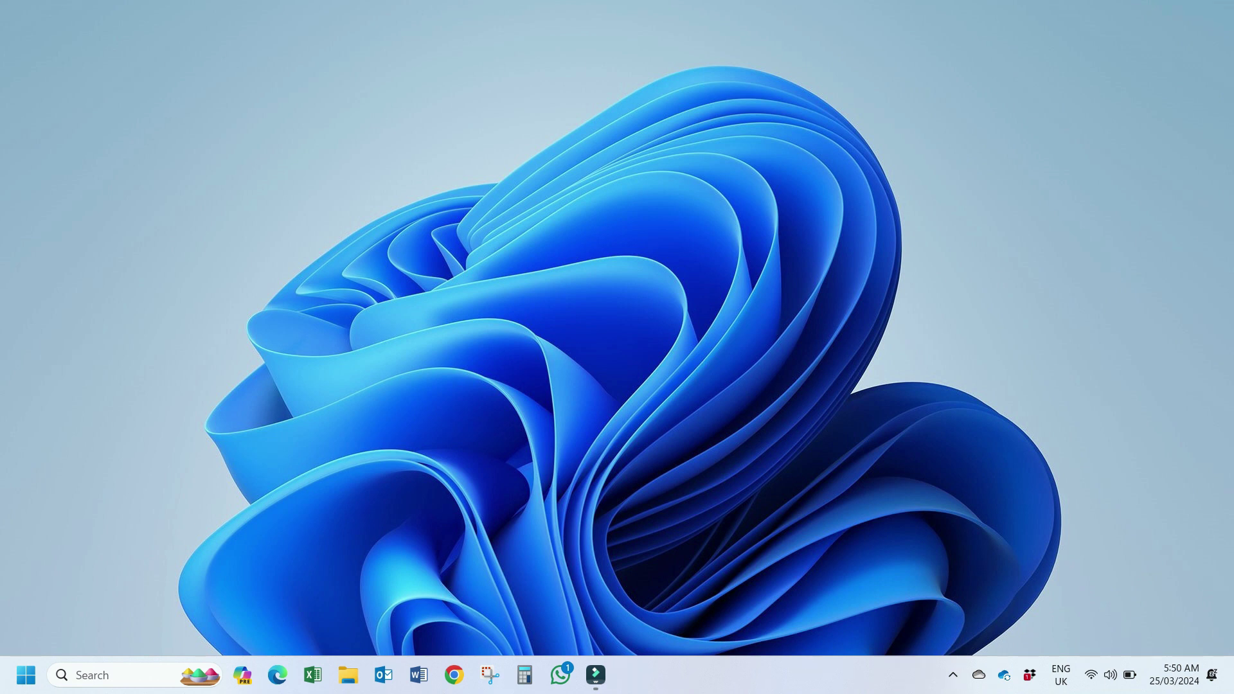
Step: Open Device Manager with a 'dev' search and uninstall the Realtek(R) Audio device
left_click(115, 674)
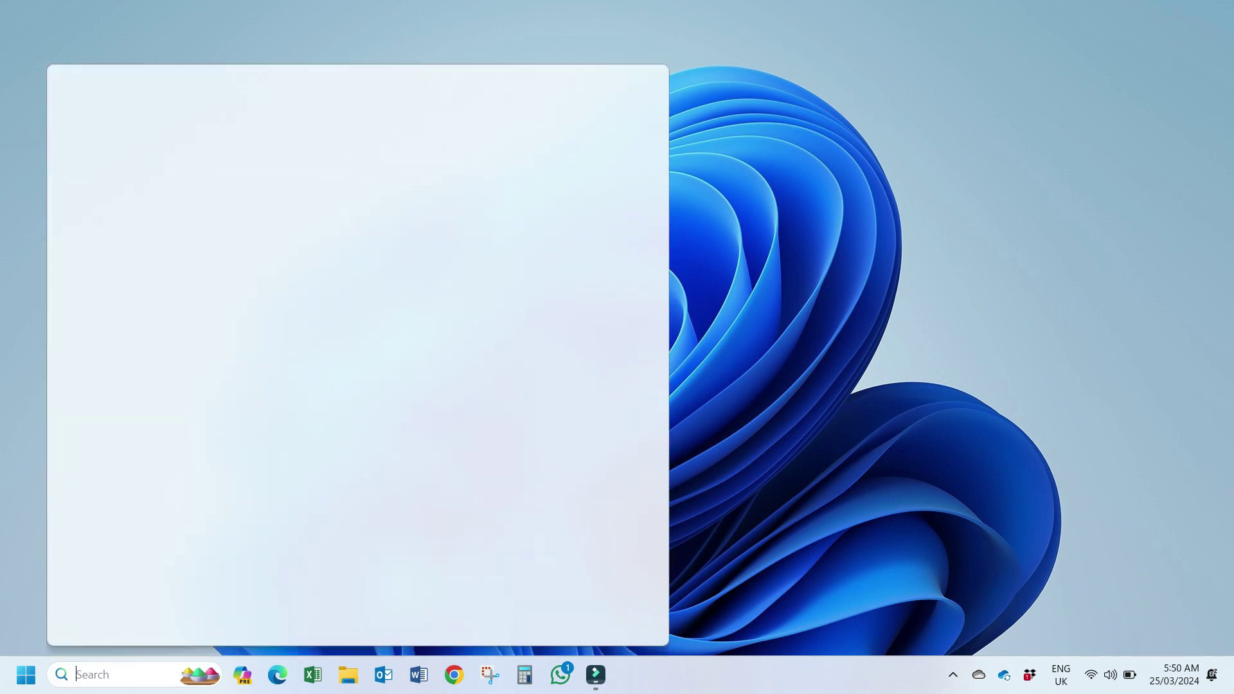
type("dev")
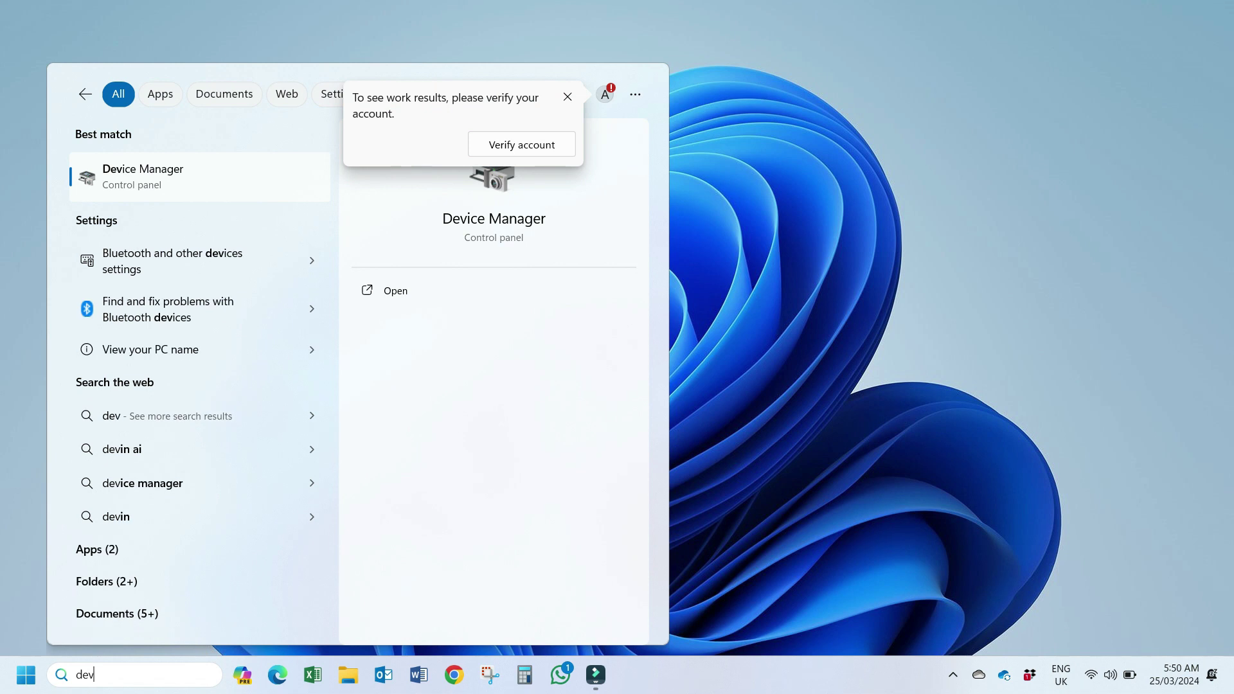
key("Return")
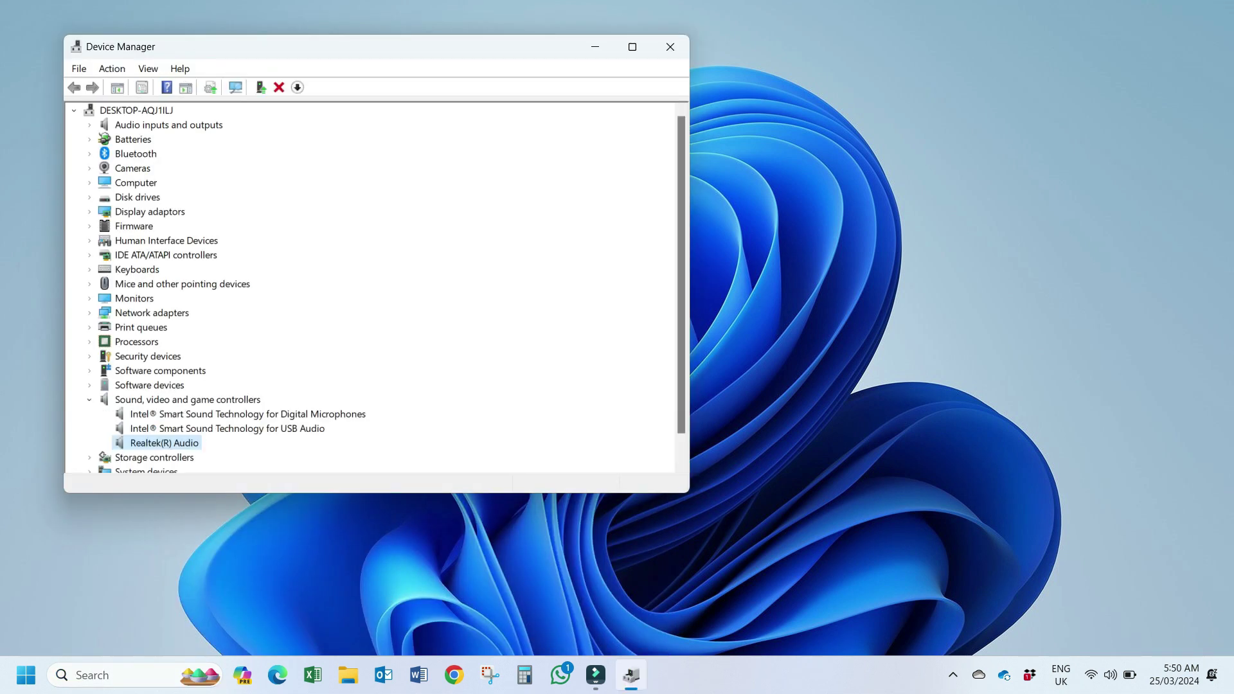
right_click(170, 443)
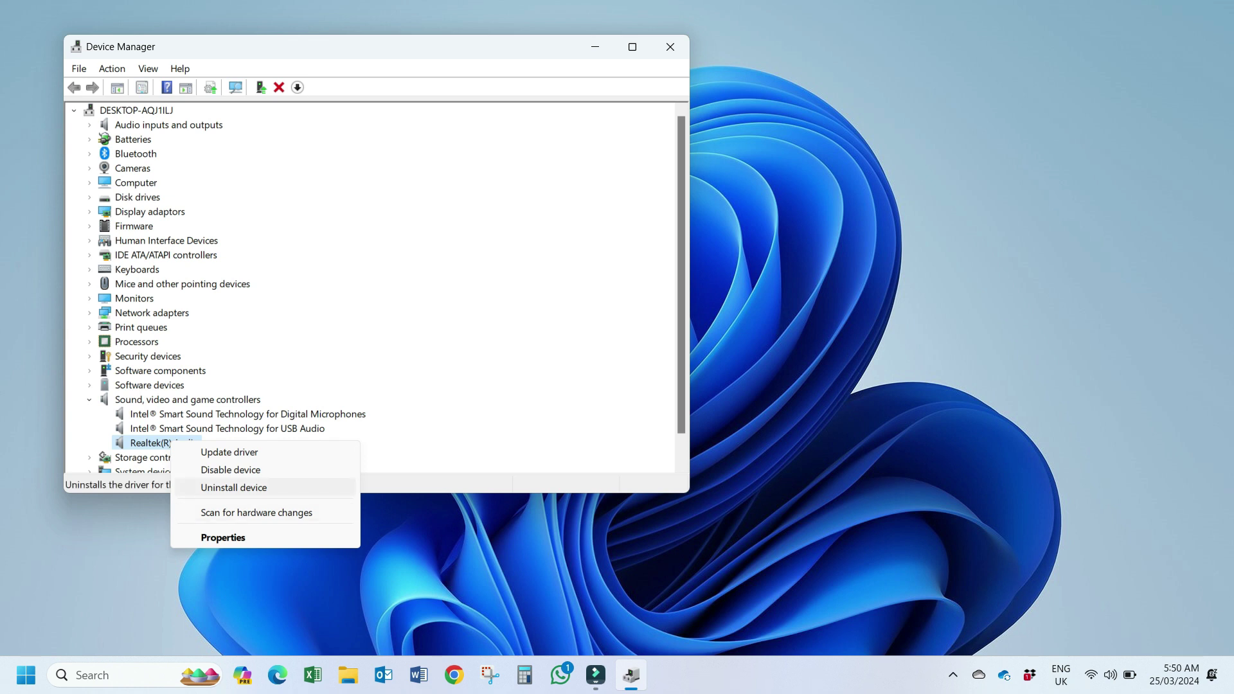
left_click(233, 487)
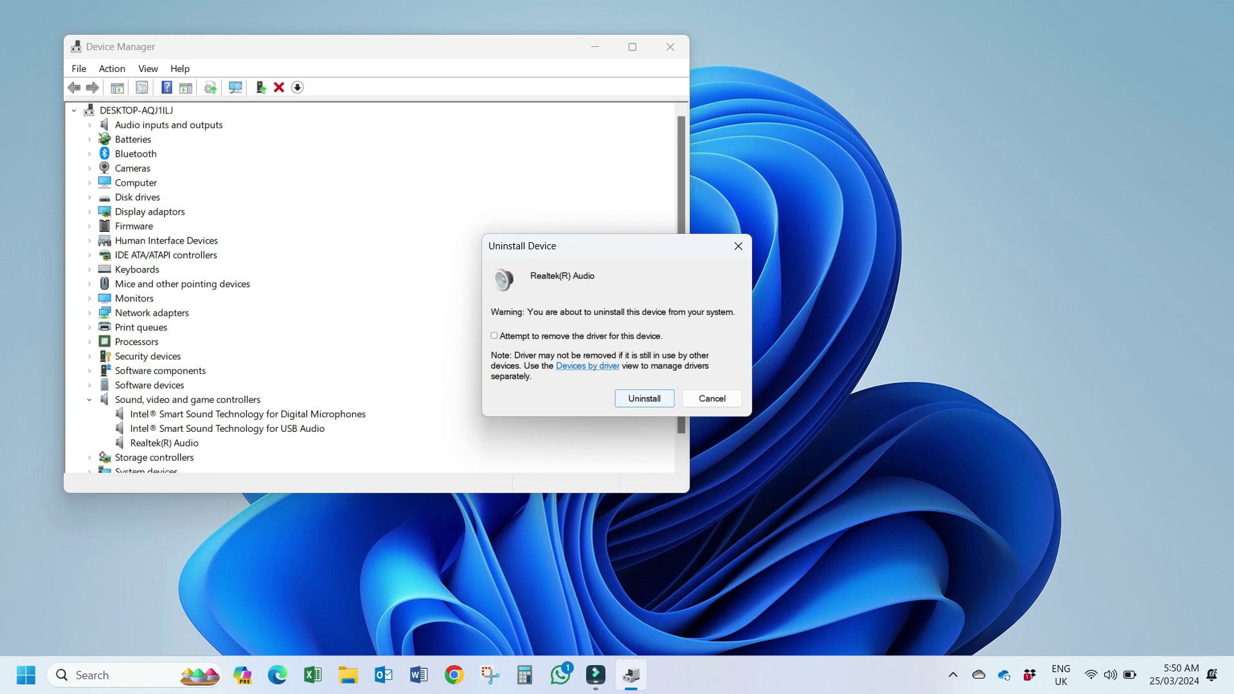
key("Return")
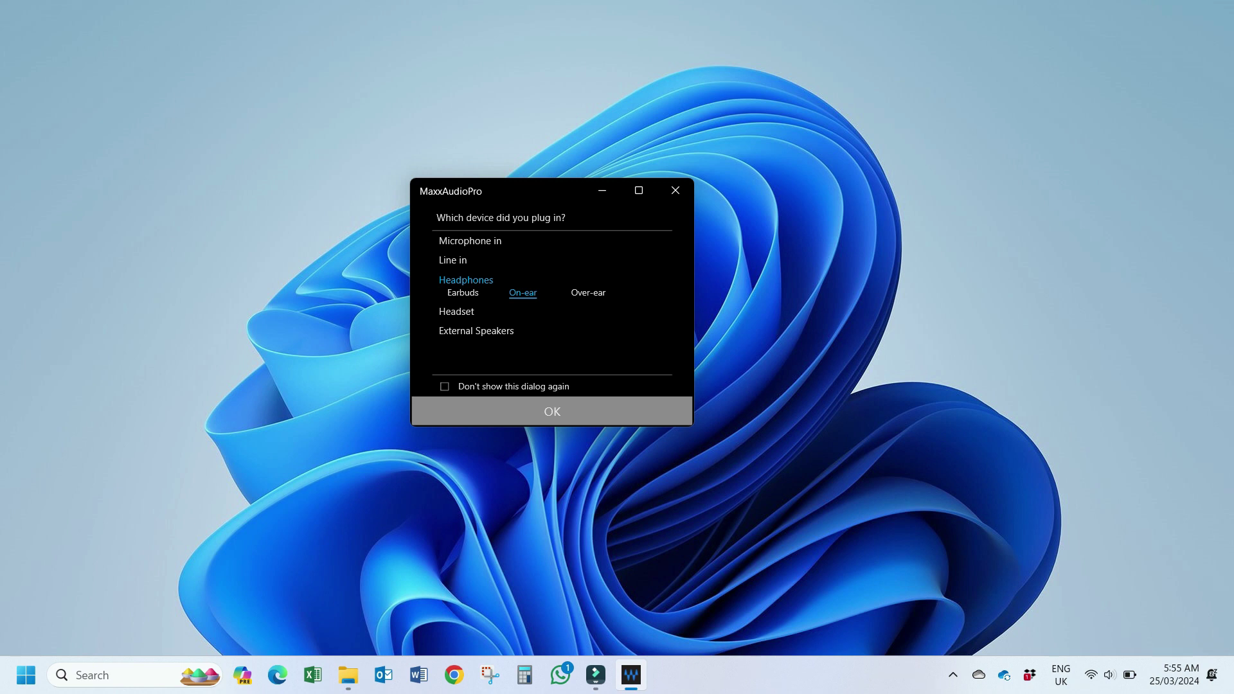
Step: Confirm in Quick Settings that Headphones (Realtek(R) Audio) is the selected sound output
left_click(1108, 675)
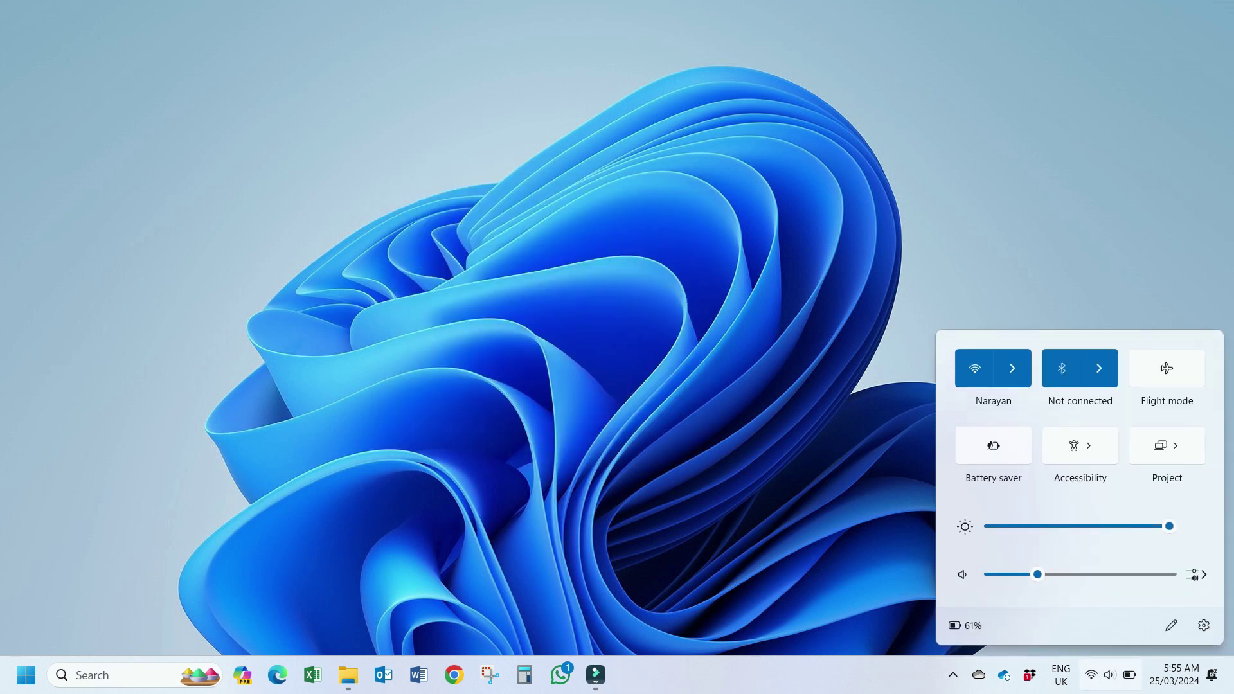
left_click(1194, 575)
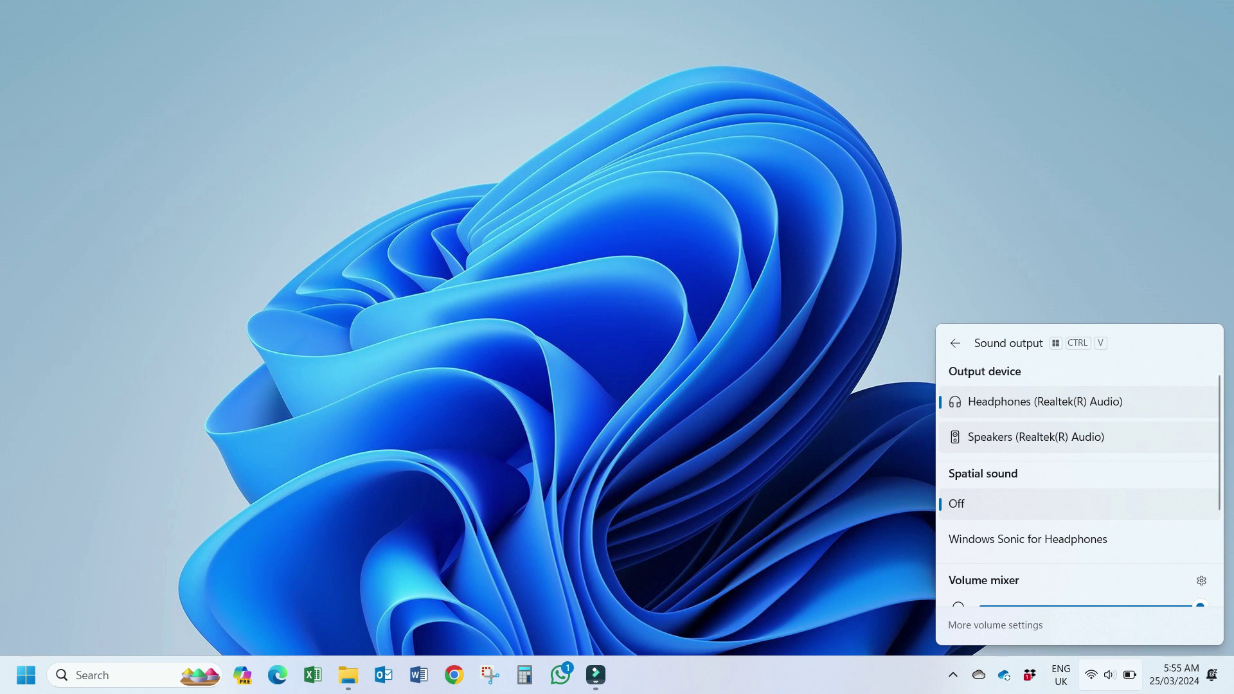
key("Escape")
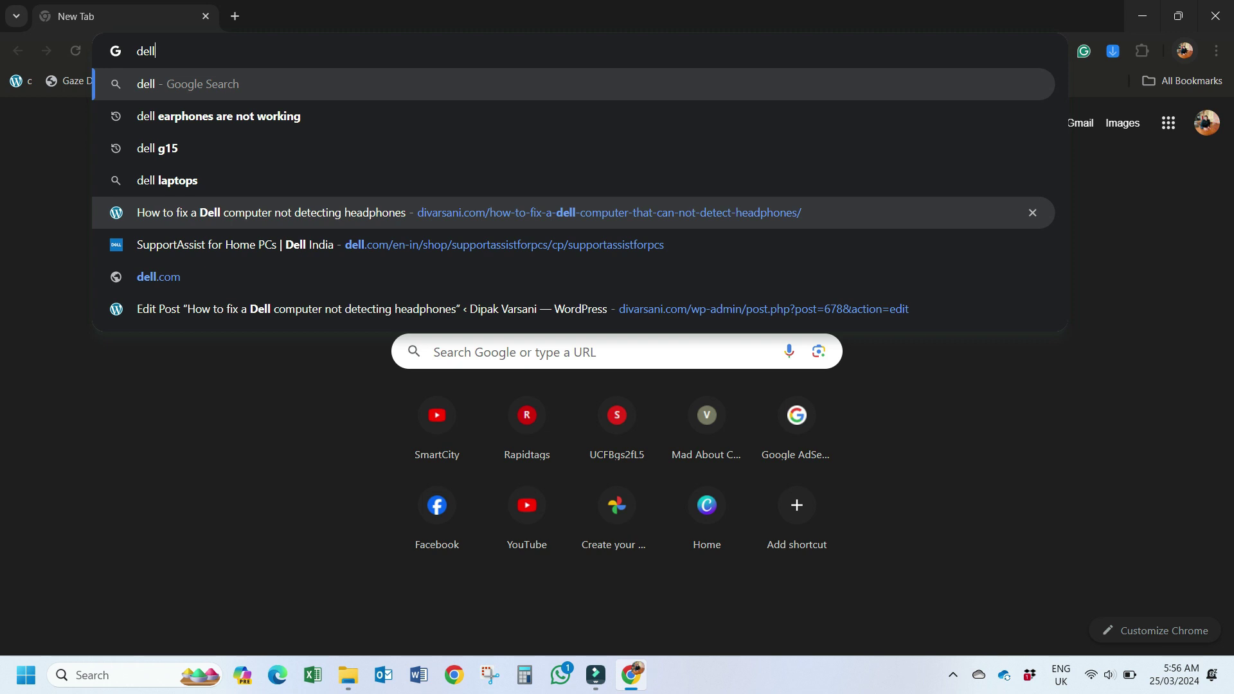
Step: Read the Dell headphone-fix article, then download SupportAssistInstaller.exe and open its Downloads folder
key("Down")
key("Down")
key("Down")
key("Down")
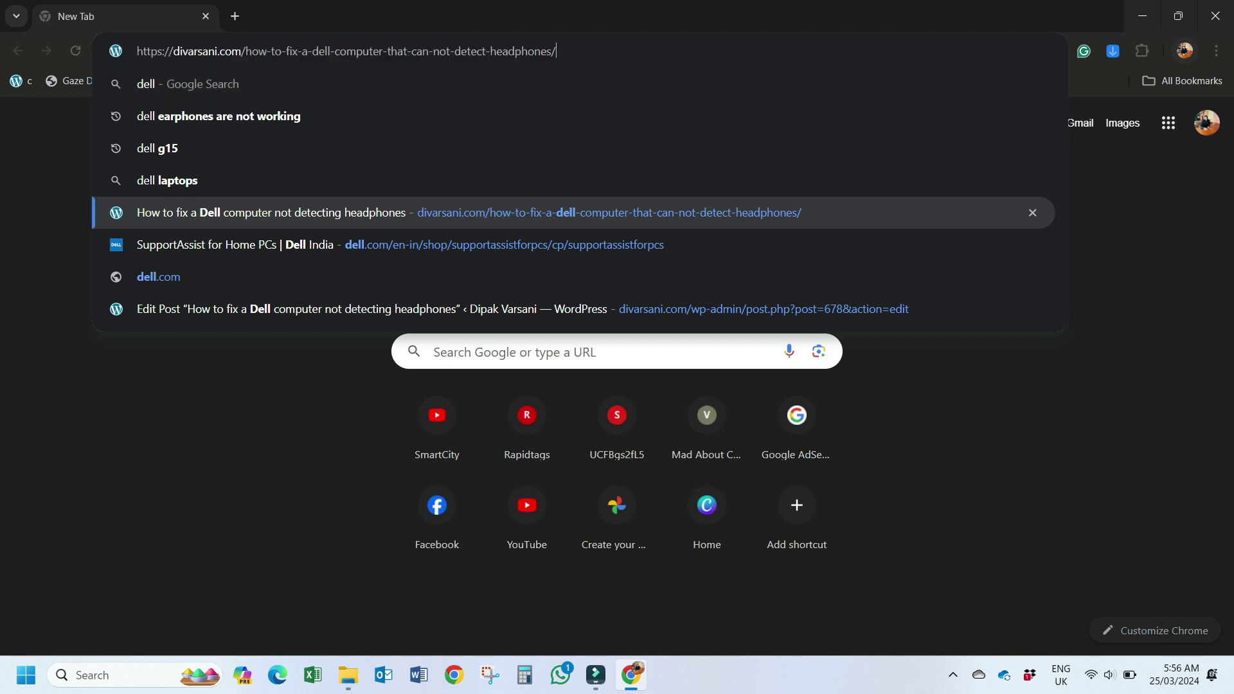
key("Return")
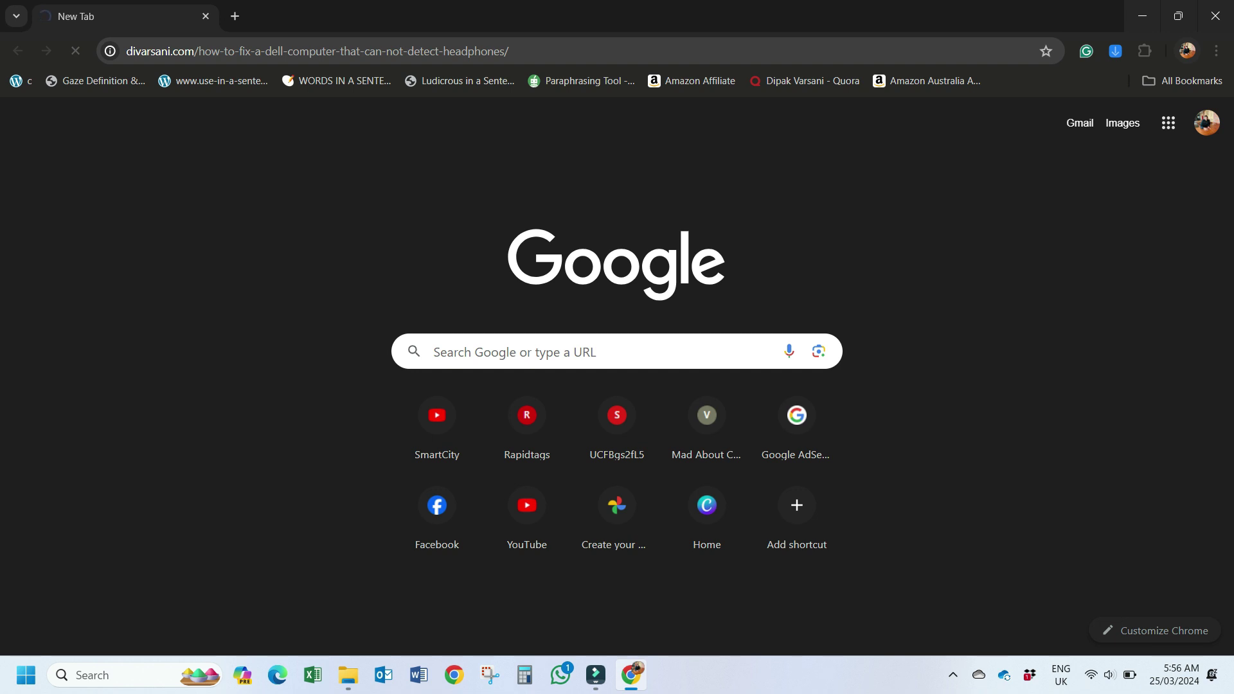
scroll(617, 375, "down", 12)
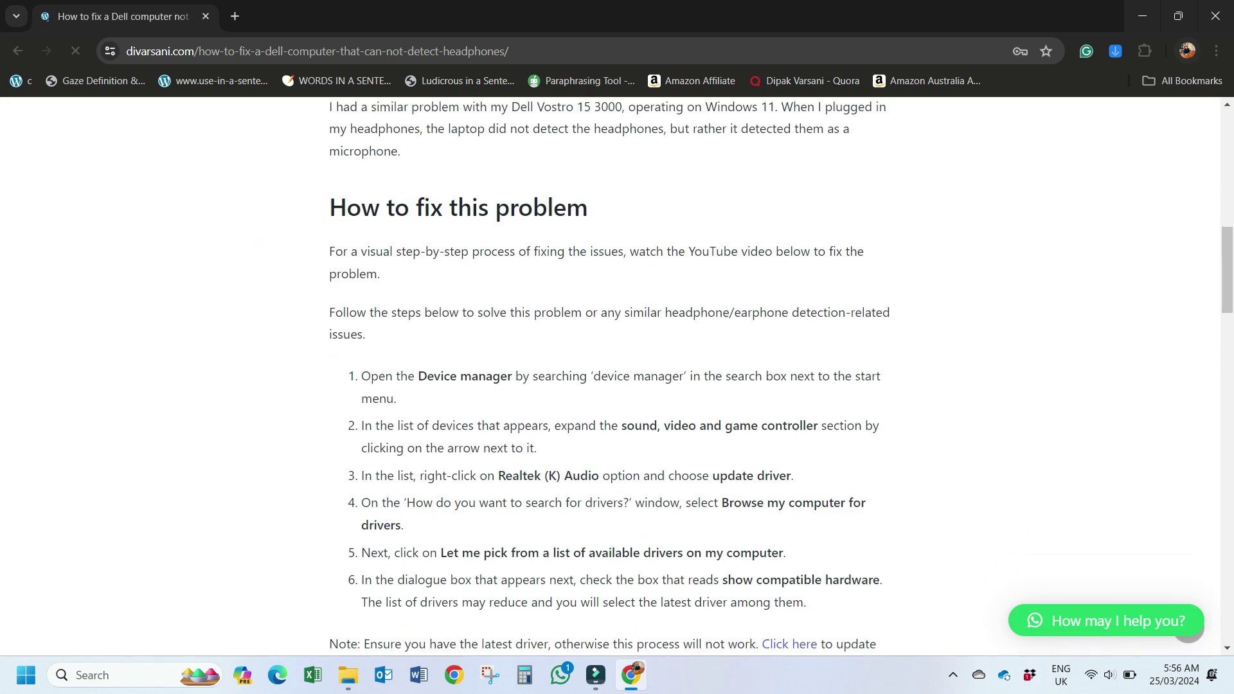
scroll(617, 376, "down", 8)
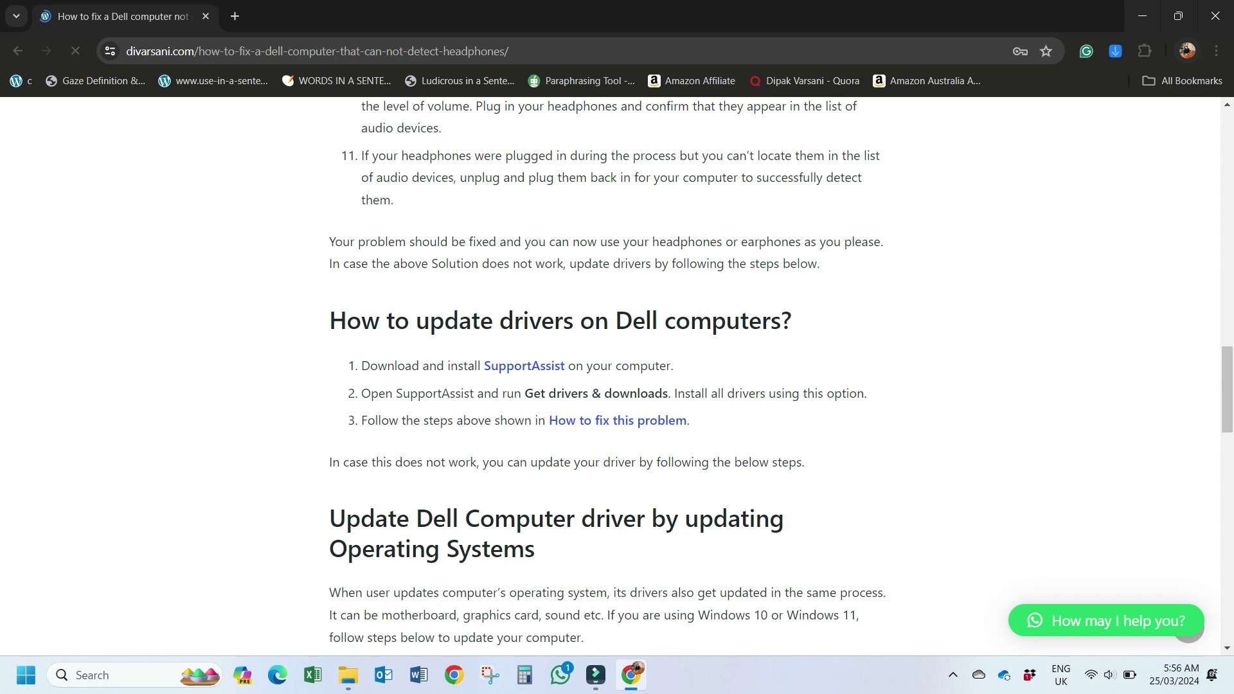
scroll(643, 420, "up", 1)
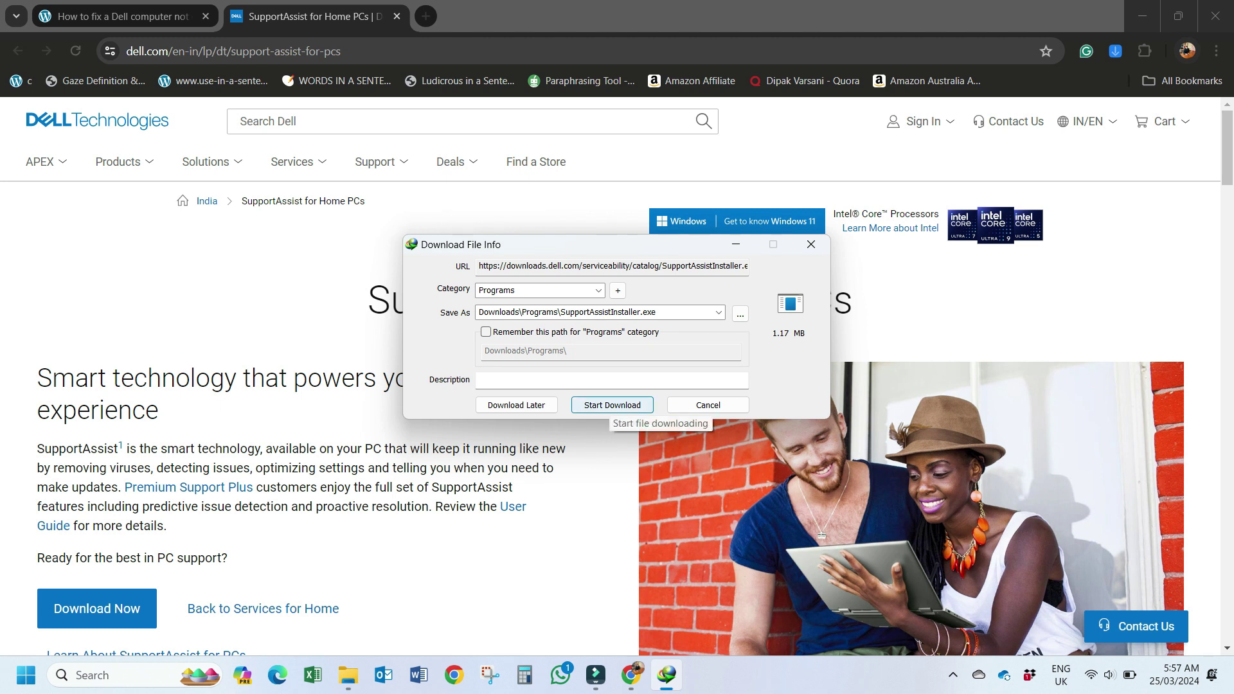
left_click(612, 404)
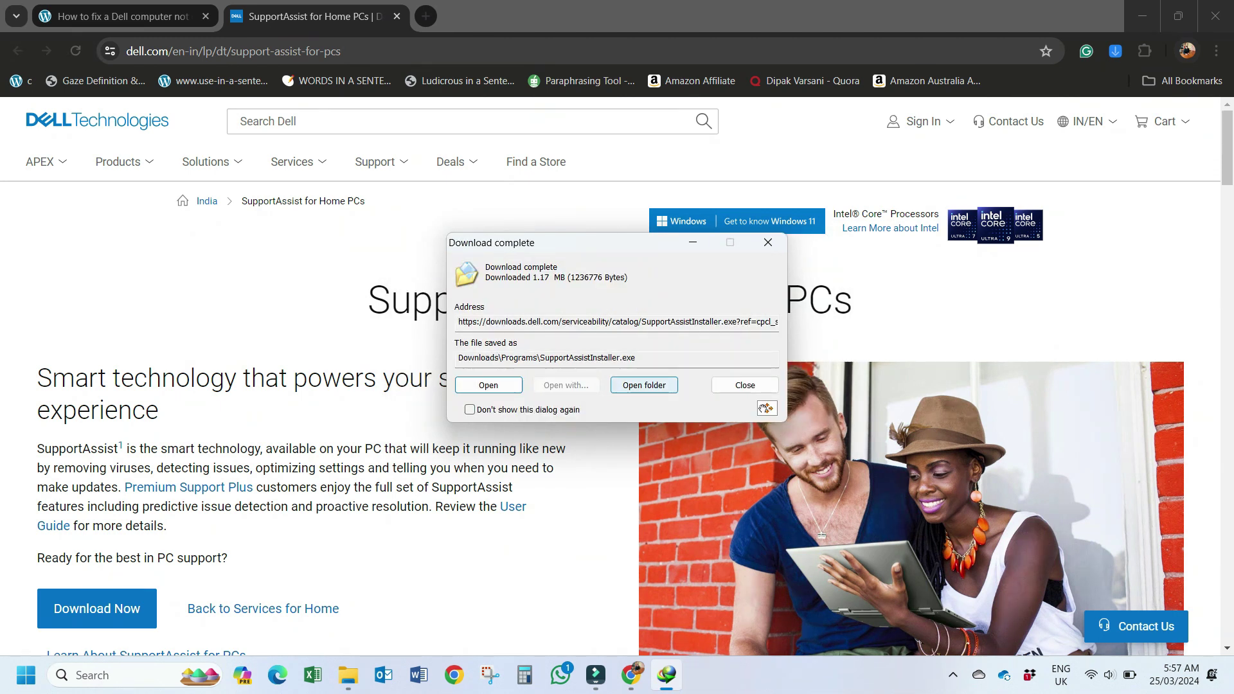
left_click(644, 385)
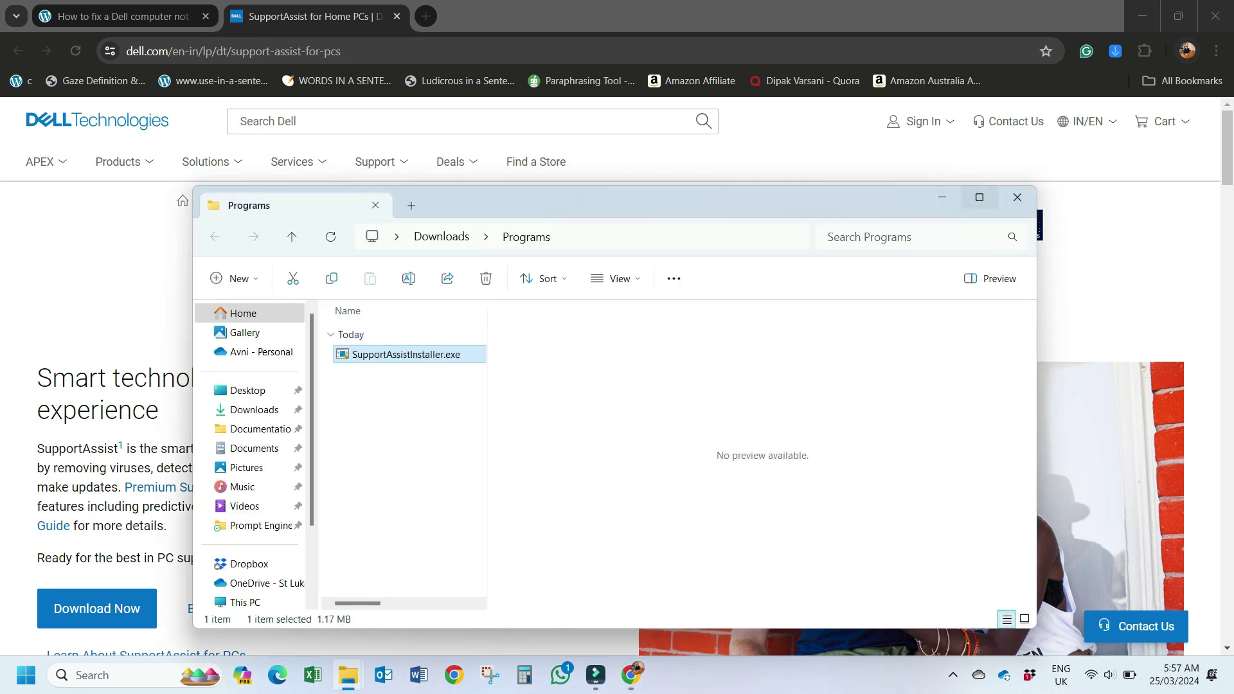
Step: Maximise File Explorer and run SupportAssistInstaller.exe as administrator until setup finishes
left_click(979, 198)
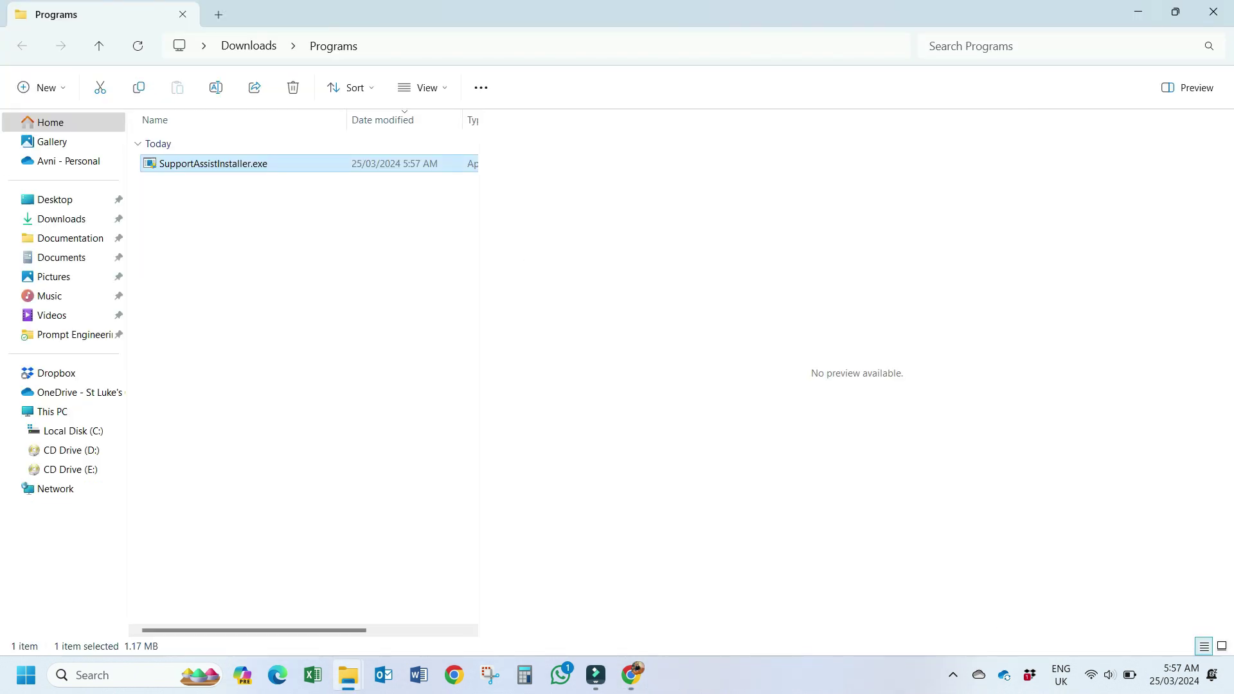
key("shift+F10")
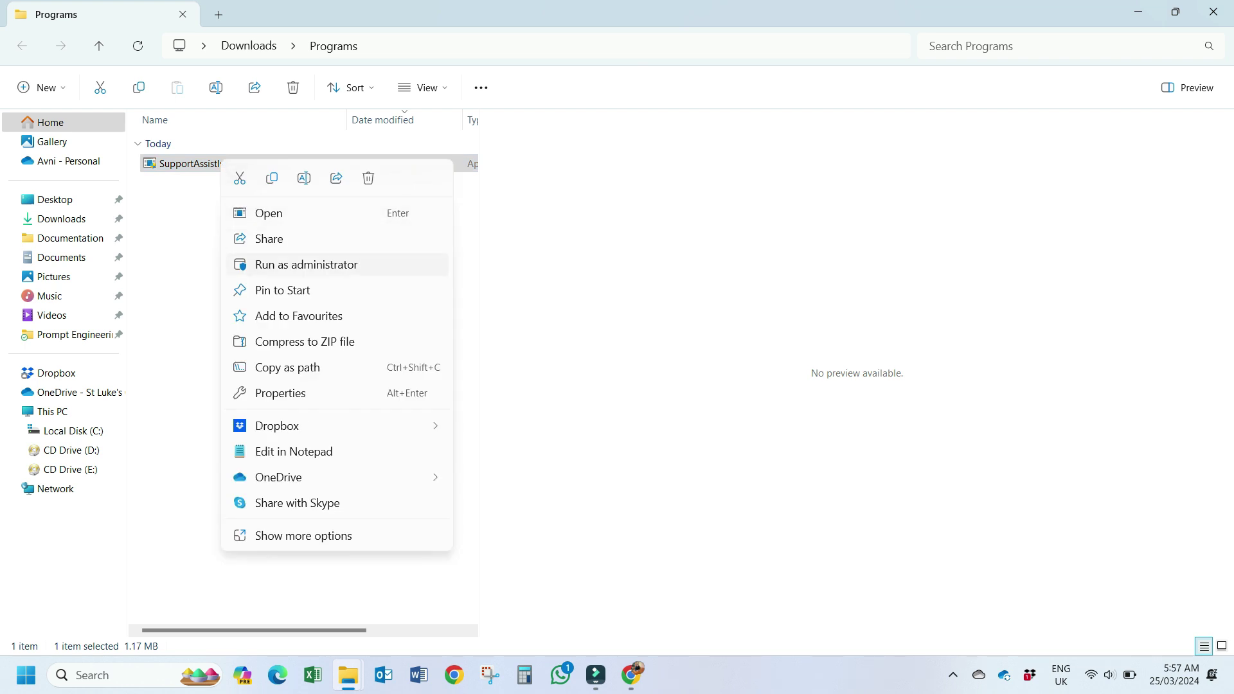
key("Return")
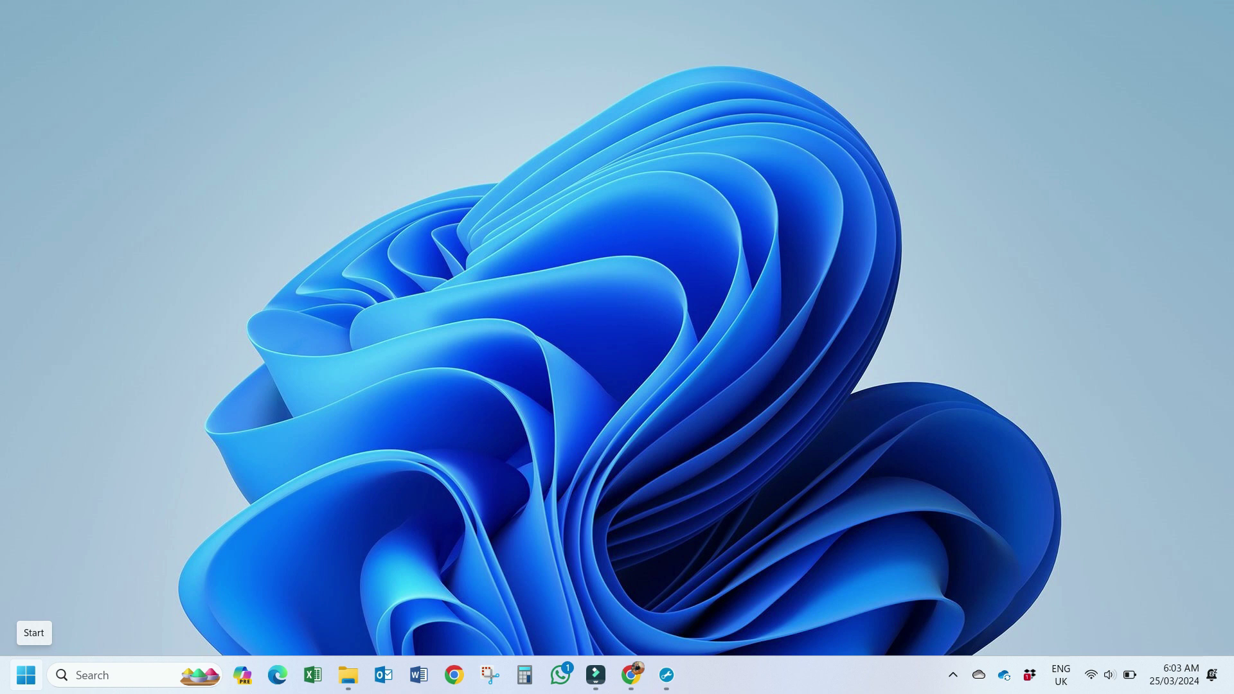
Step: Launch Dell SupportAssist by searching 'supp' from Start and choose Never remind me for the profile prompt
left_click(25, 675)
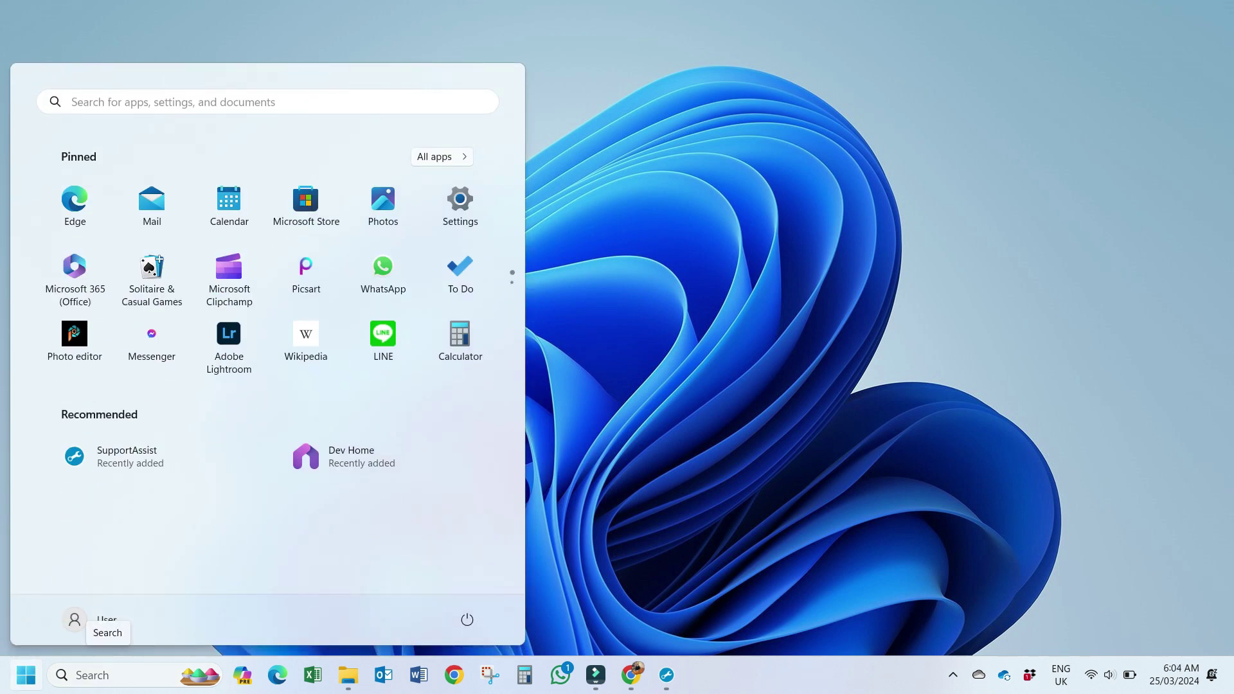
left_click(96, 675)
type("supp")
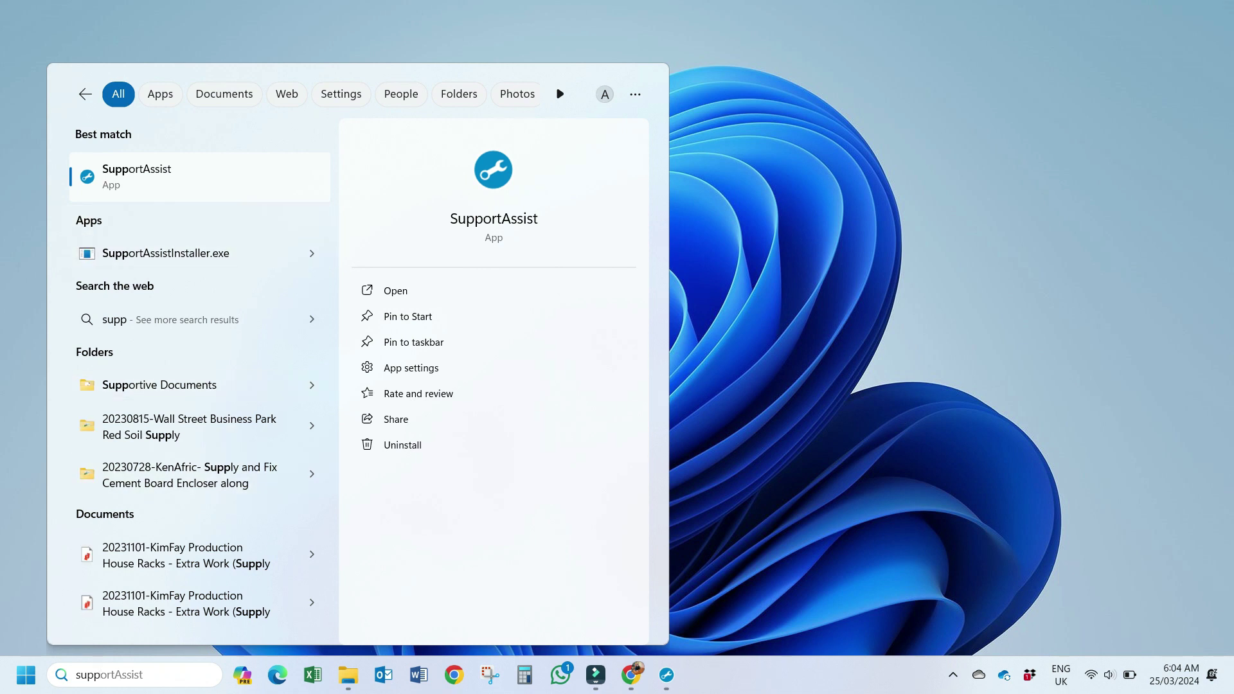
key("Return")
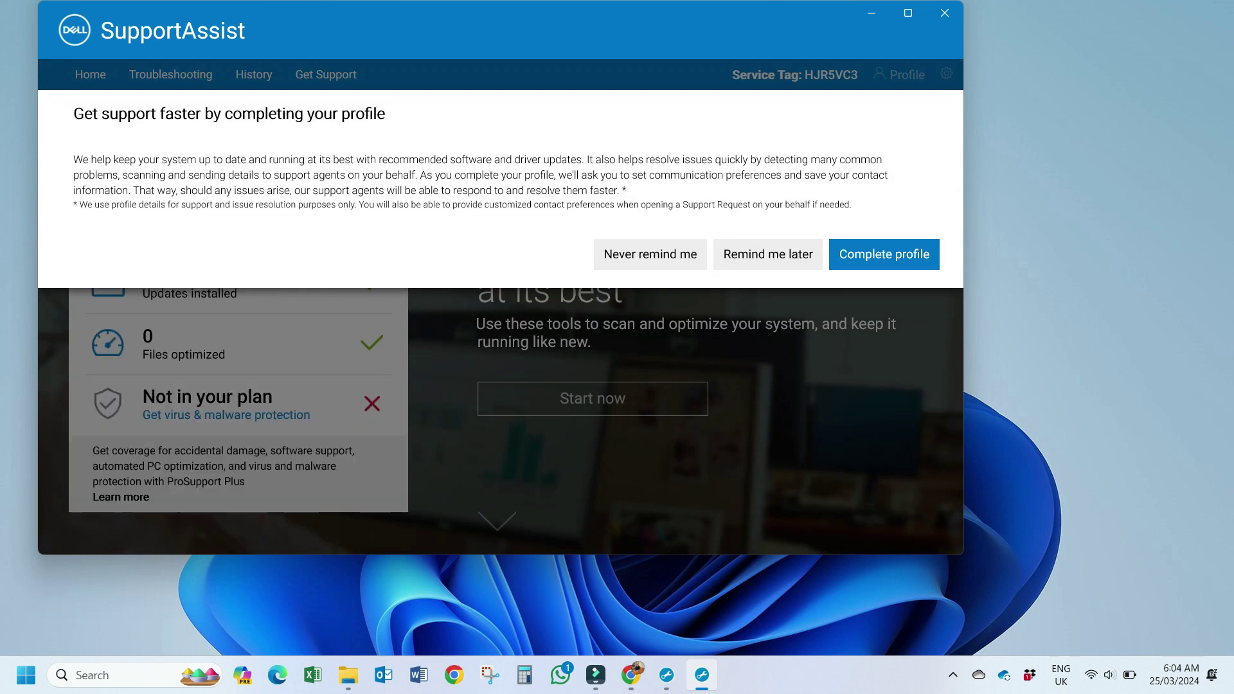
left_click(651, 254)
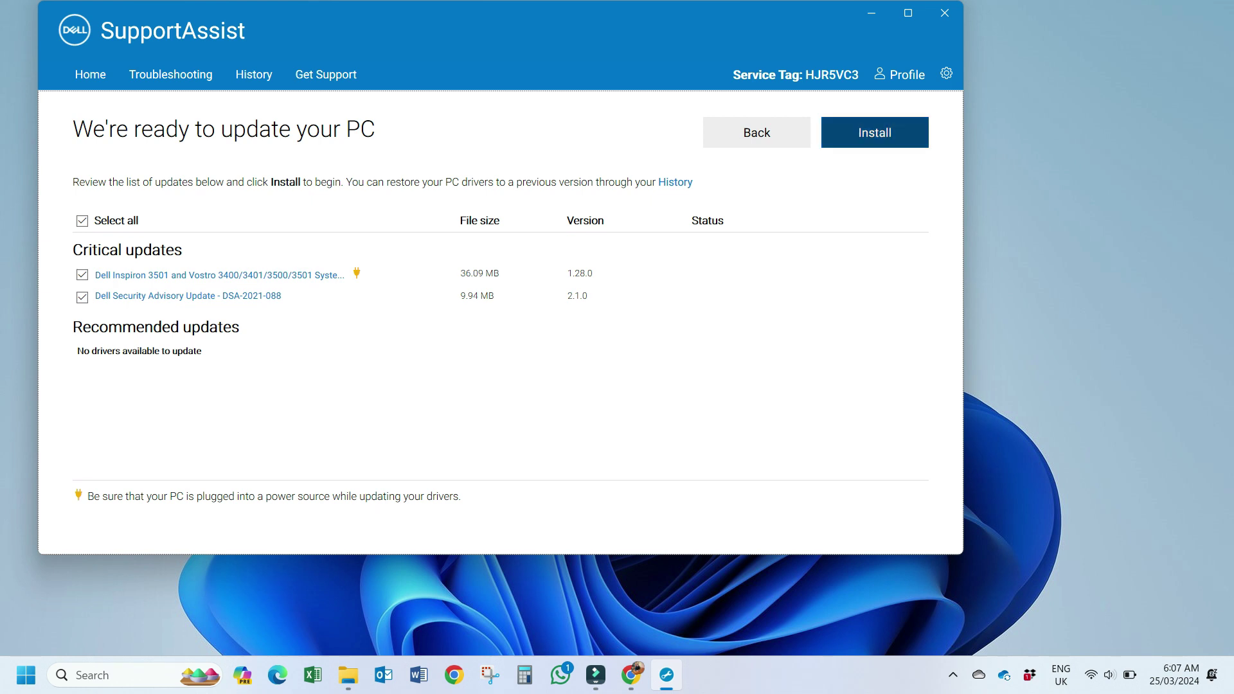
Step: Install the checked 1.28.0 system update and DSA-2021-088, then return to the SupportAssist home page
left_click(875, 132)
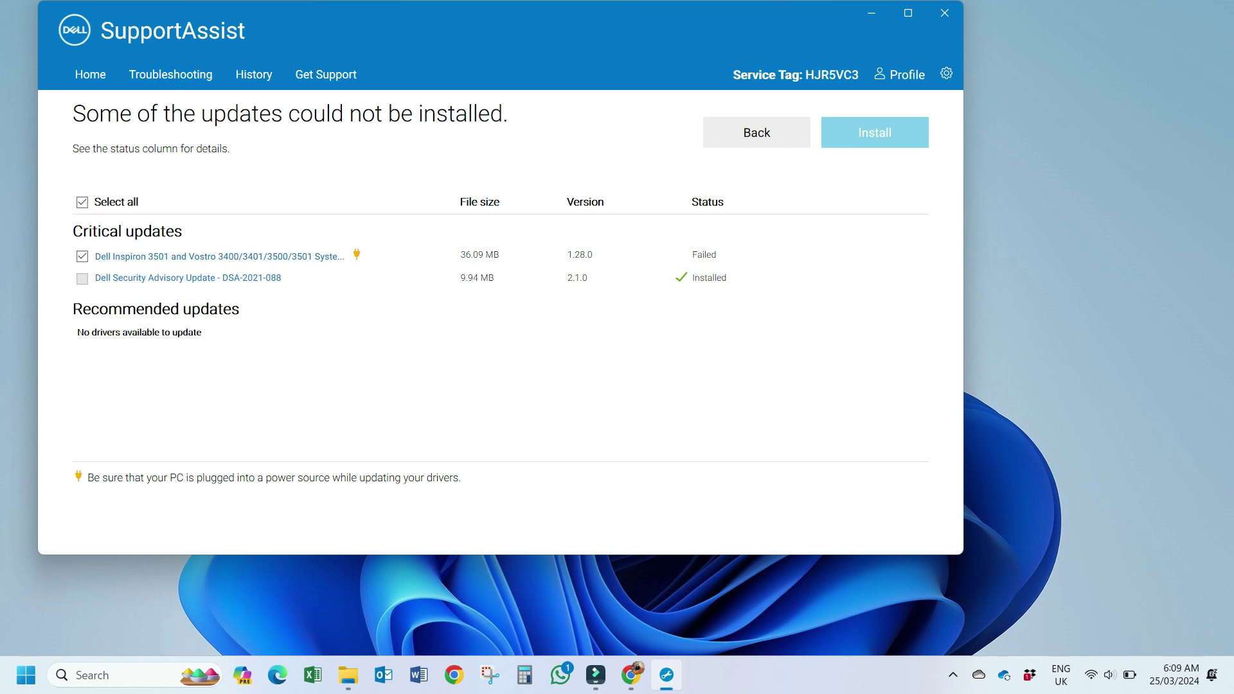
left_click(757, 132)
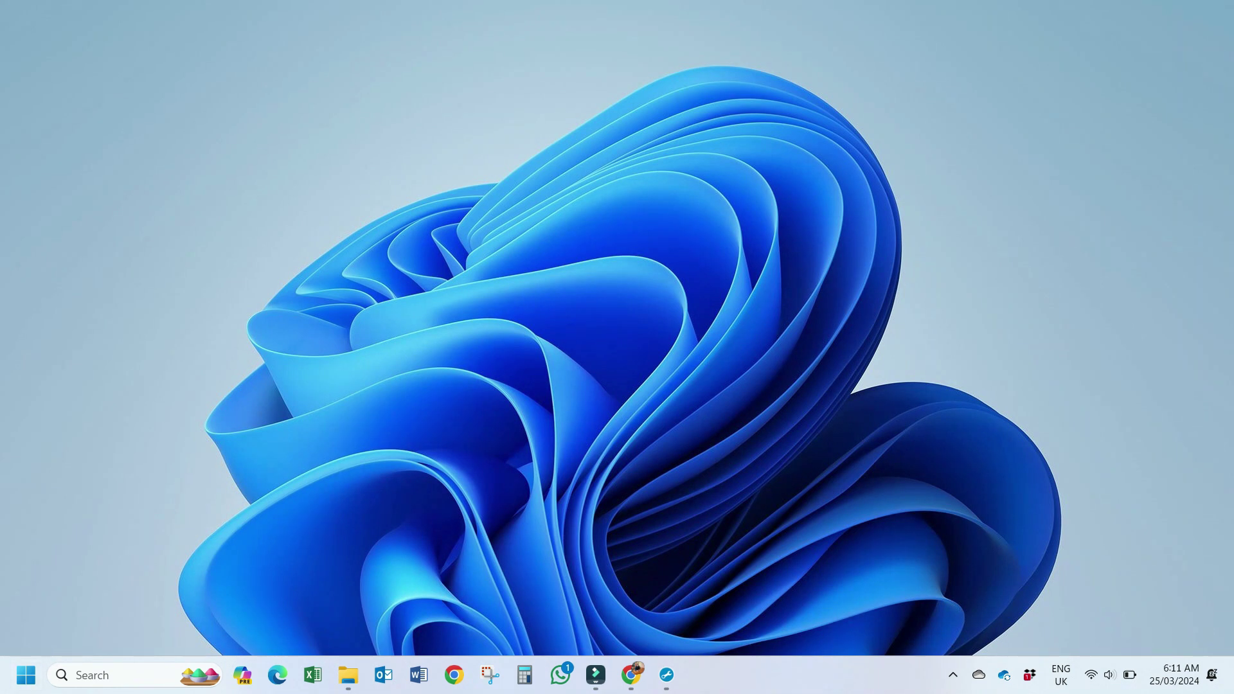
Step: Download and install all pending updates on the Windows Update page, briefly checking then minimising SupportAssist
left_click(26, 675)
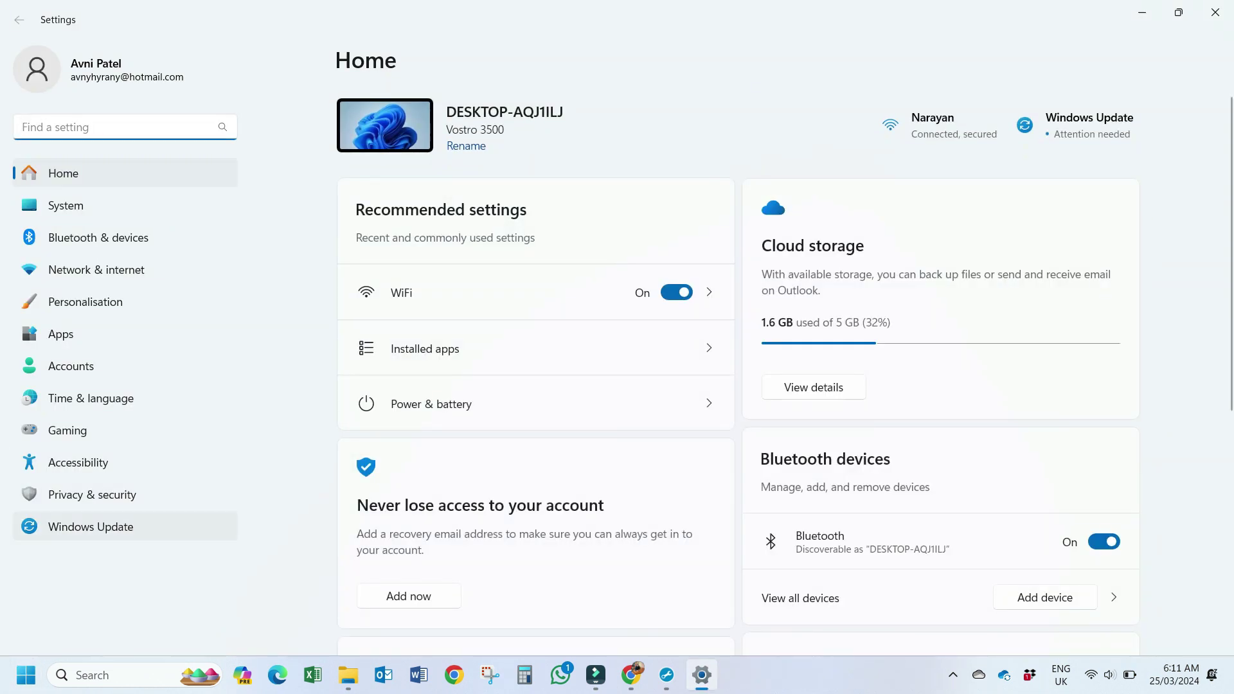
left_click(91, 526)
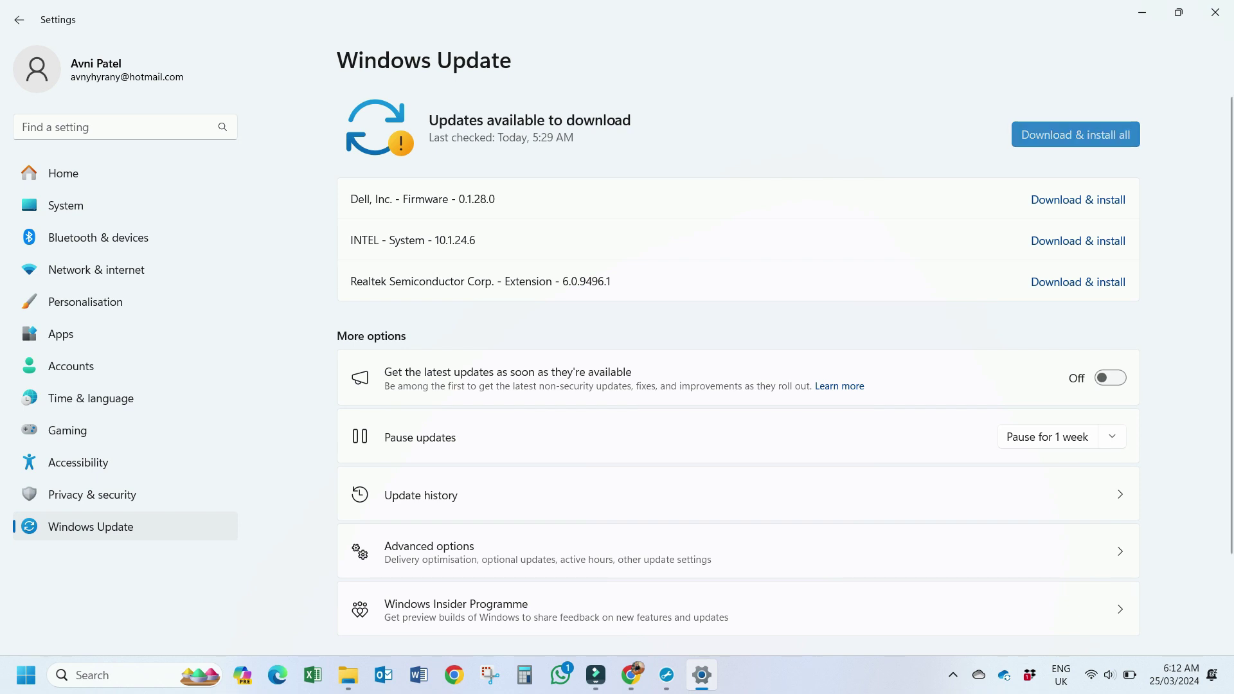
left_click(1076, 134)
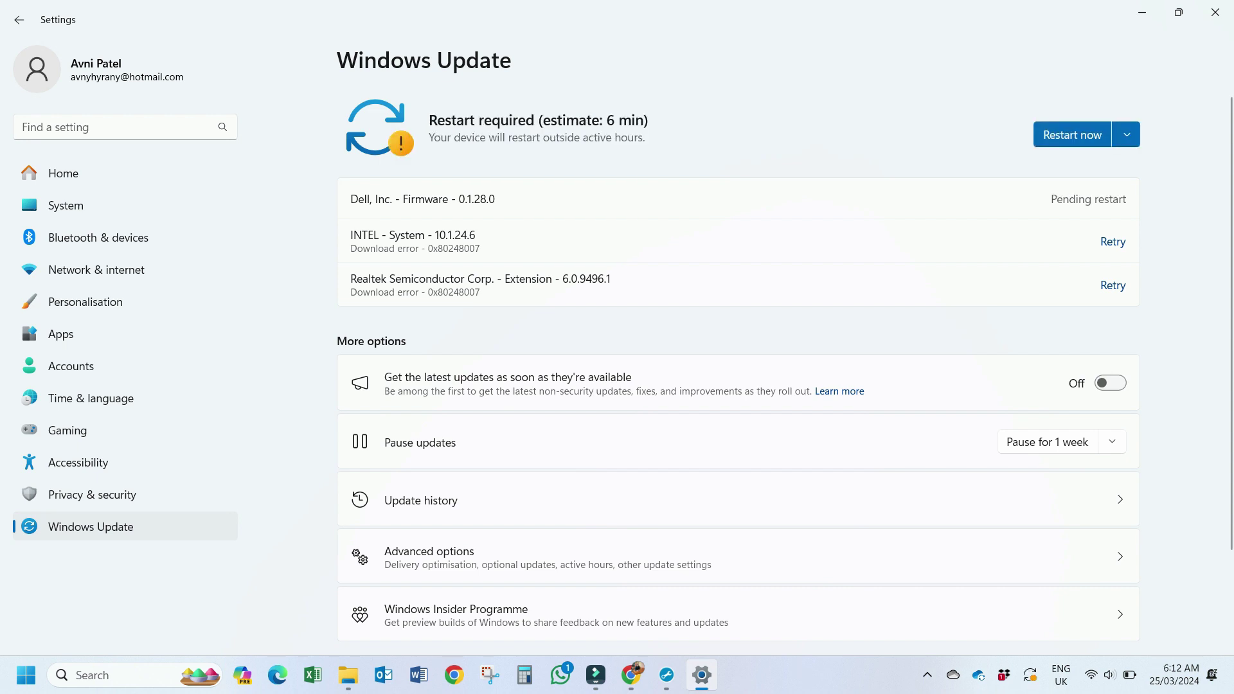
left_click(666, 674)
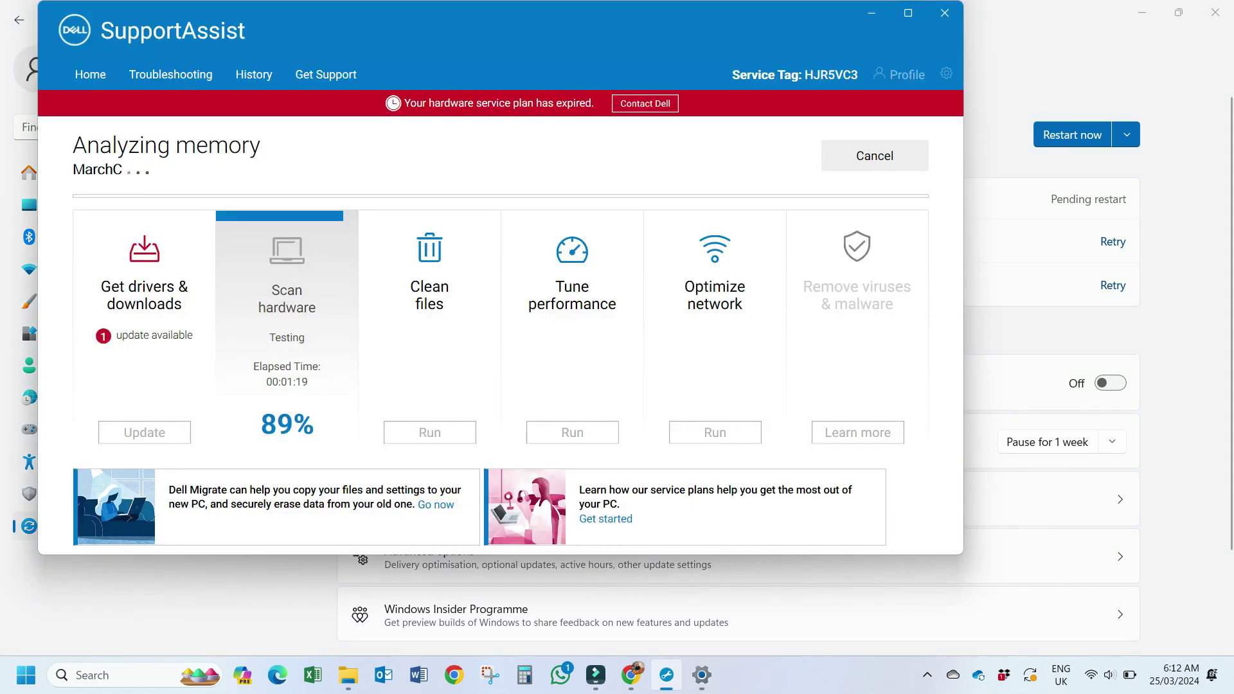
left_click(871, 12)
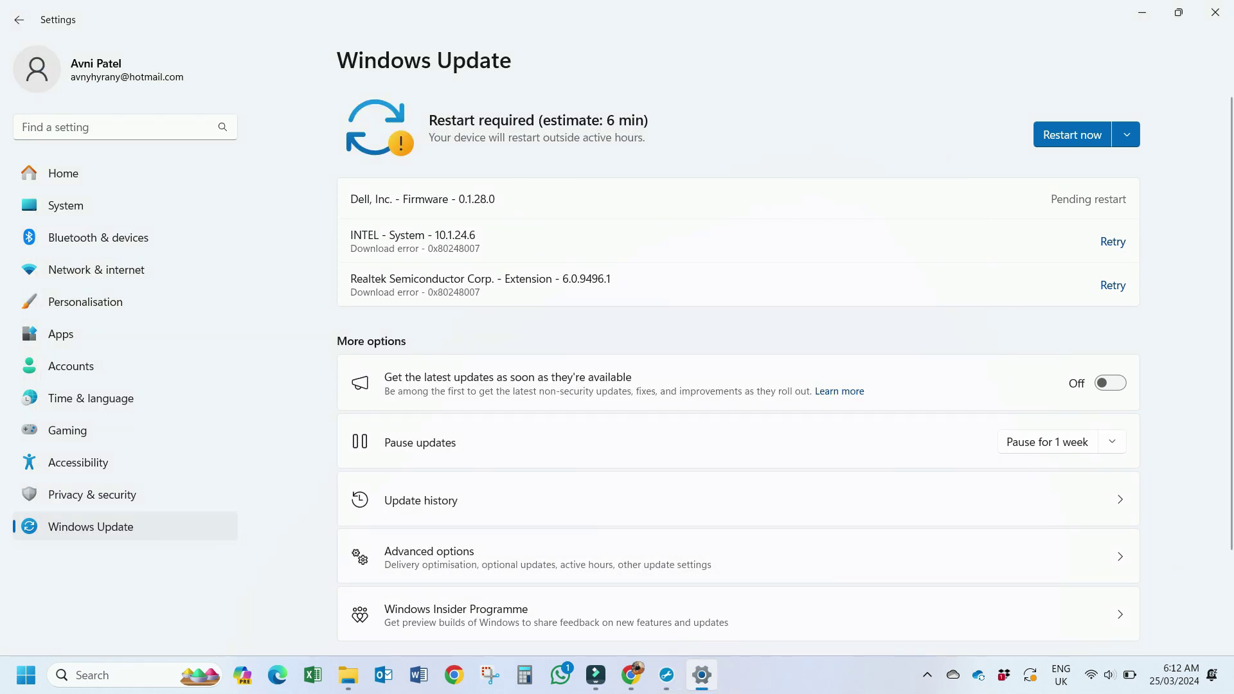